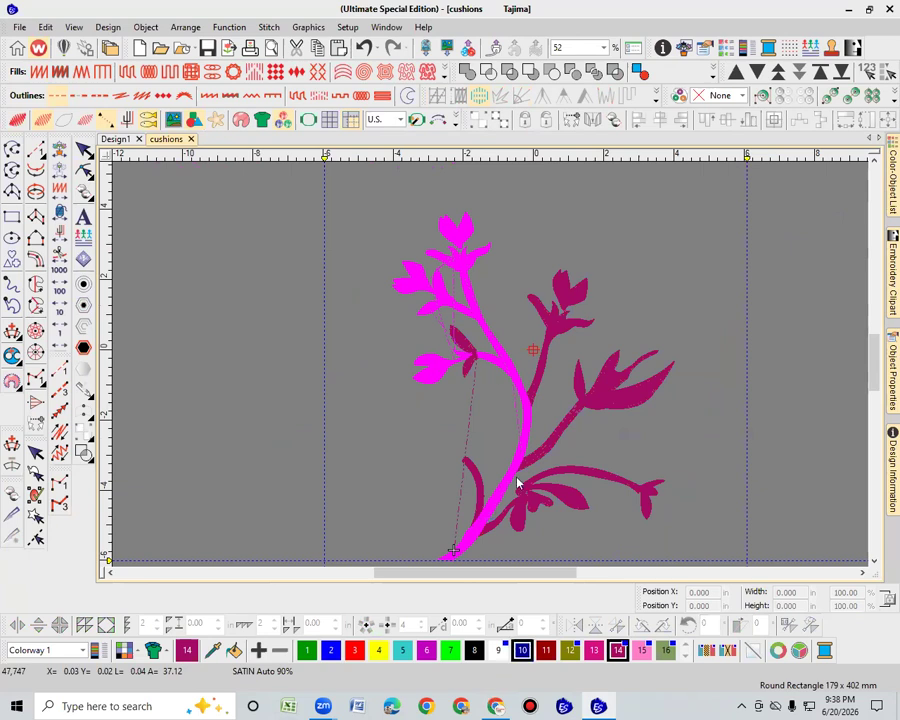
- Select the small petal at the left branch's stem junction and check its reshape outline
{"action": "scroll", "coordinate": [521, 357], "scroll_direction": "up", "scroll_amount": 2}
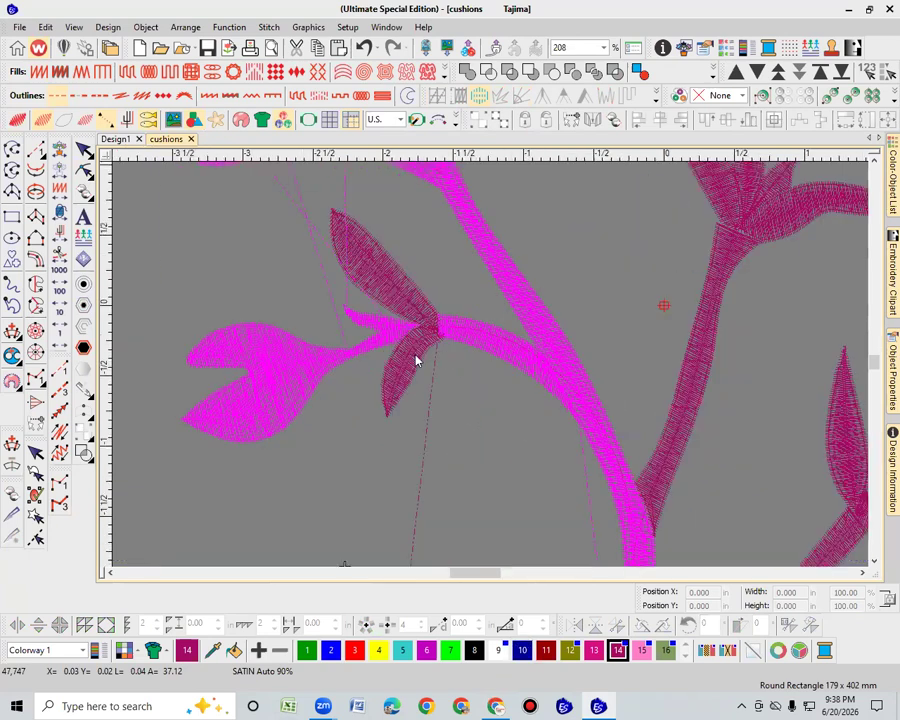
{"action": "left_click", "coordinate": [362, 340]}
{"action": "left_click", "coordinate": [373, 333]}
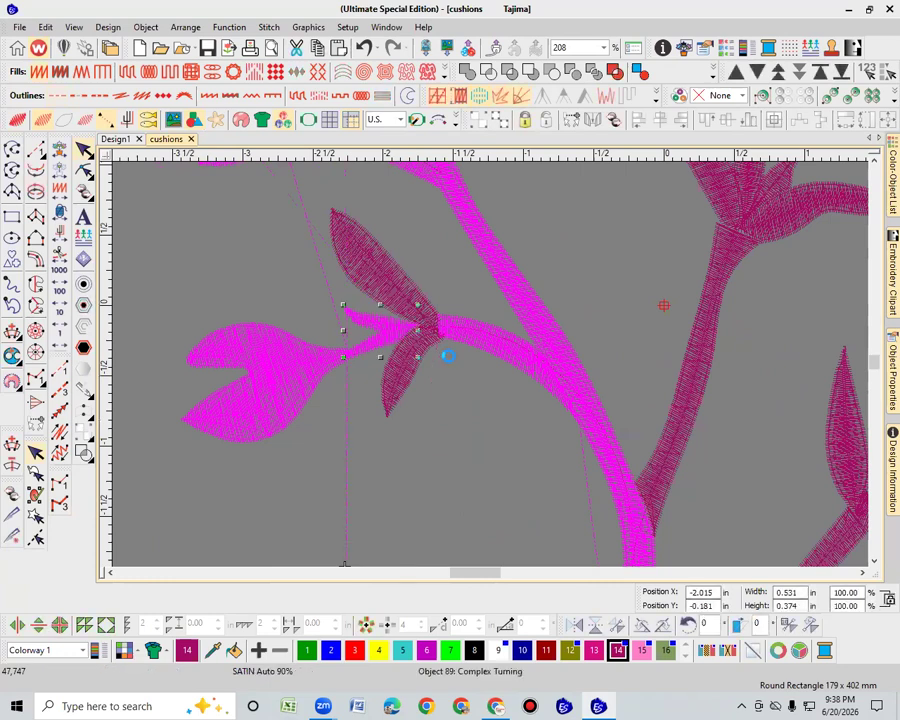
{"action": "key", "text": "h"}
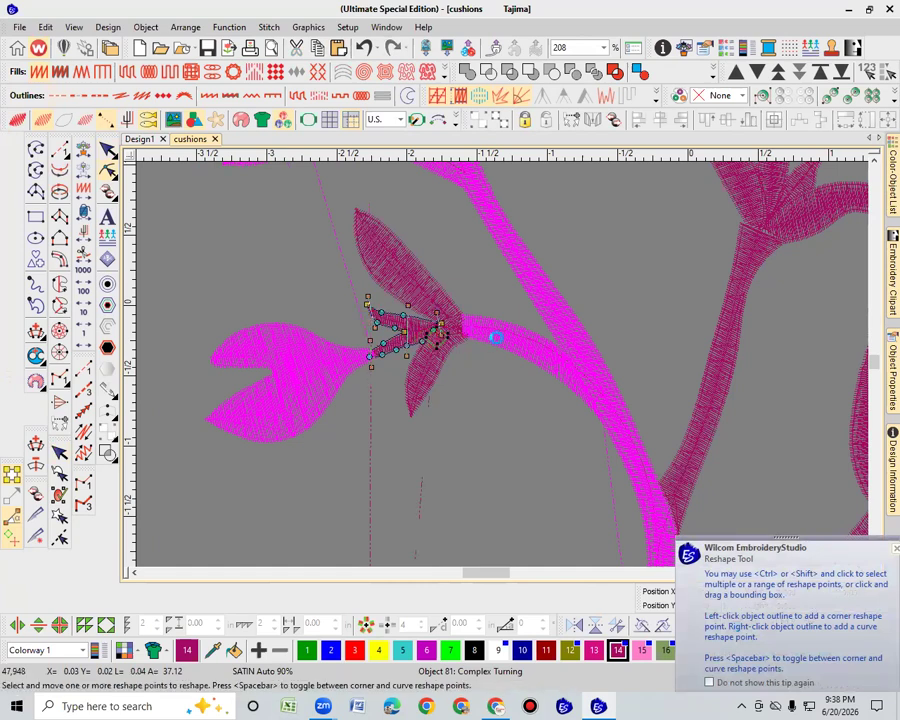
{"action": "key", "text": "Escape"}
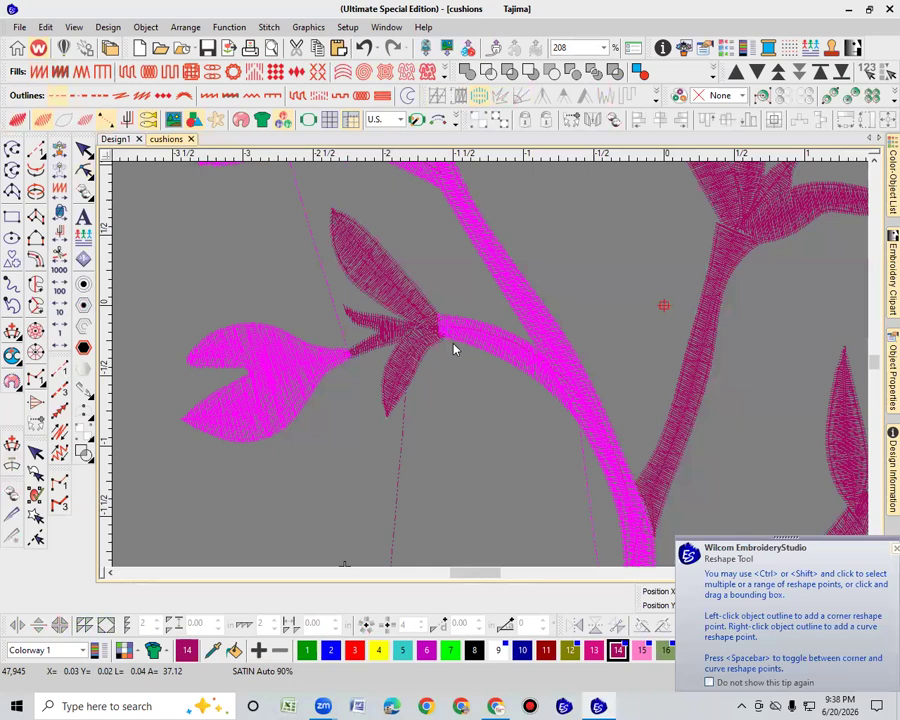
- Step through the stitch sequence around the bud and its connector
{"action": "key", "text": "Up"}
{"action": "key", "text": "Up"}
{"action": "key", "text": "Up"}
{"action": "key", "text": "Up"}
{"action": "key", "text": "Up"}
{"action": "key", "text": "Up"}
{"action": "key", "text": "Up"}
{"action": "key", "text": "Up"}
{"action": "key", "text": "Up"}
{"action": "key", "text": "Up"}
{"action": "key", "text": "Up"}
{"action": "key", "text": "Up"}
{"action": "key", "text": "Up"}
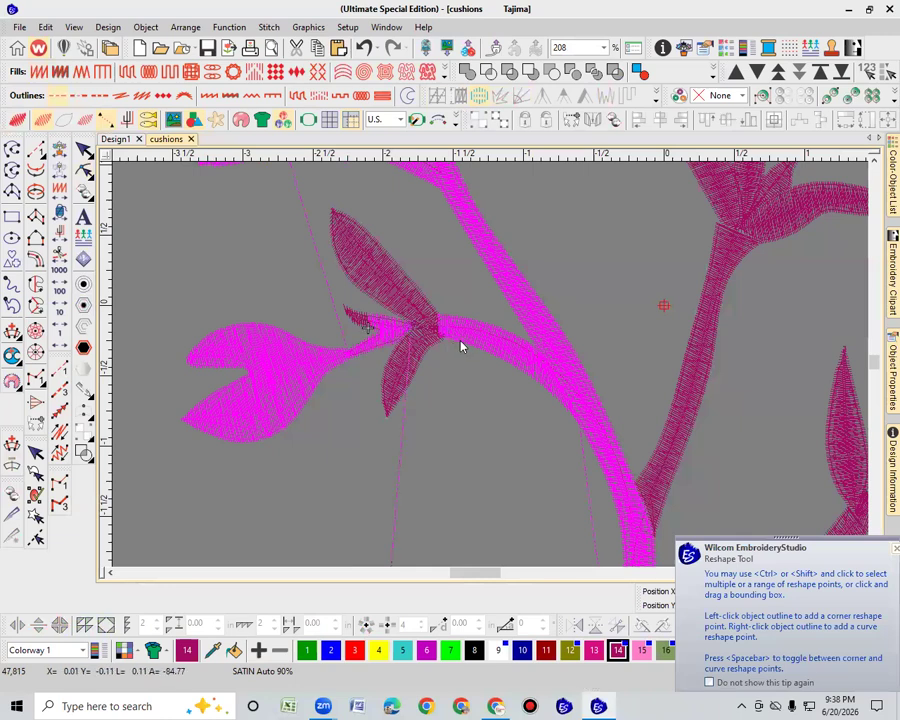
{"action": "key", "text": "Down"}
{"action": "key", "text": "Down"}
{"action": "key", "text": "Down"}
{"action": "key", "text": "Down"}
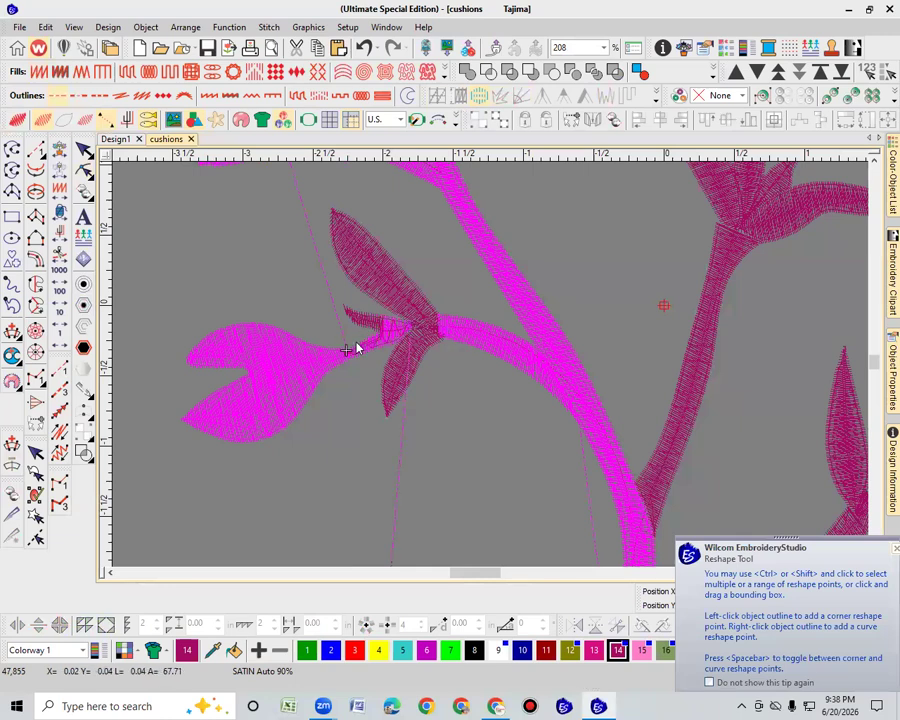
{"action": "key", "text": "shift+n"}
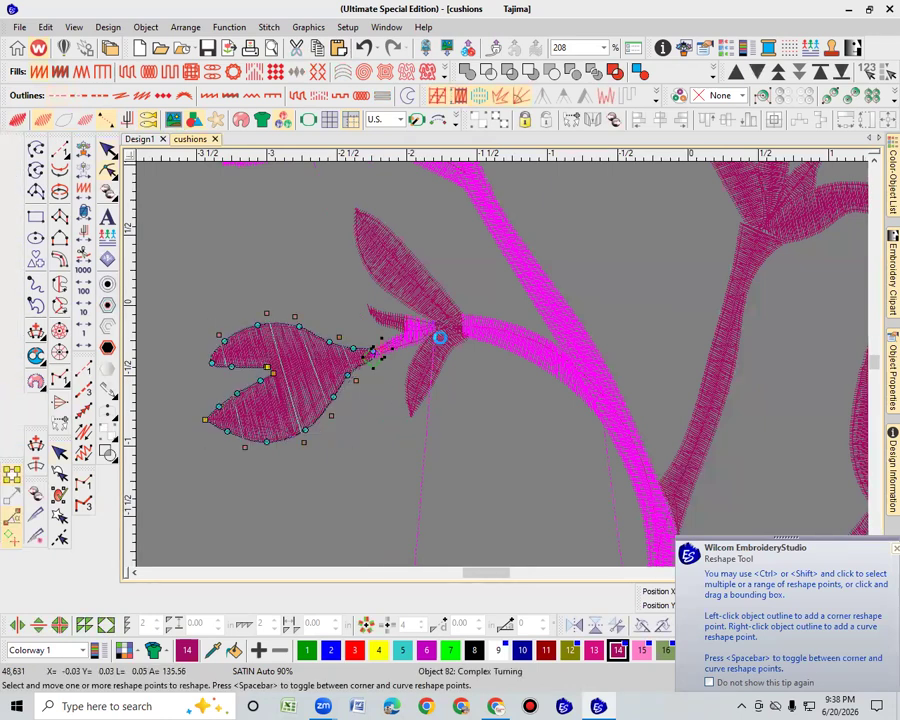
{"action": "key", "text": "Escape"}
{"action": "key", "text": "Down"}
{"action": "key", "text": "Down"}
{"action": "key", "text": "Down"}
{"action": "key", "text": "Down"}
{"action": "key", "text": "Down"}
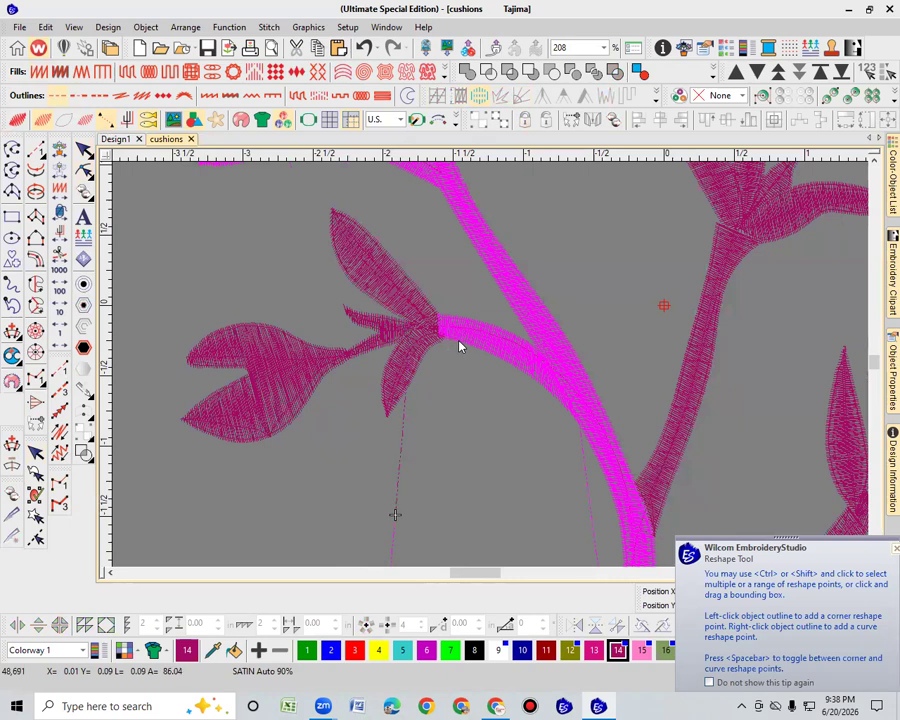
{"action": "key", "text": "Down"}
{"action": "key", "text": "Down"}
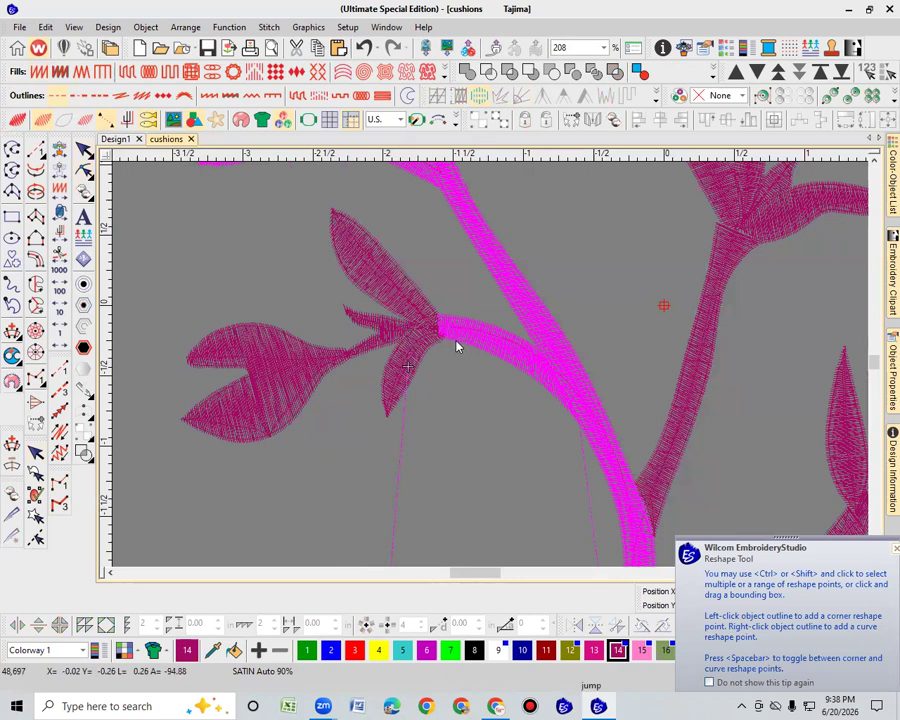
- Move the curved branch's entry point to its left end, regenerate stitches, and zoom out
{"action": "left_click", "coordinate": [460, 345]}
{"action": "key", "text": "shift+z"}
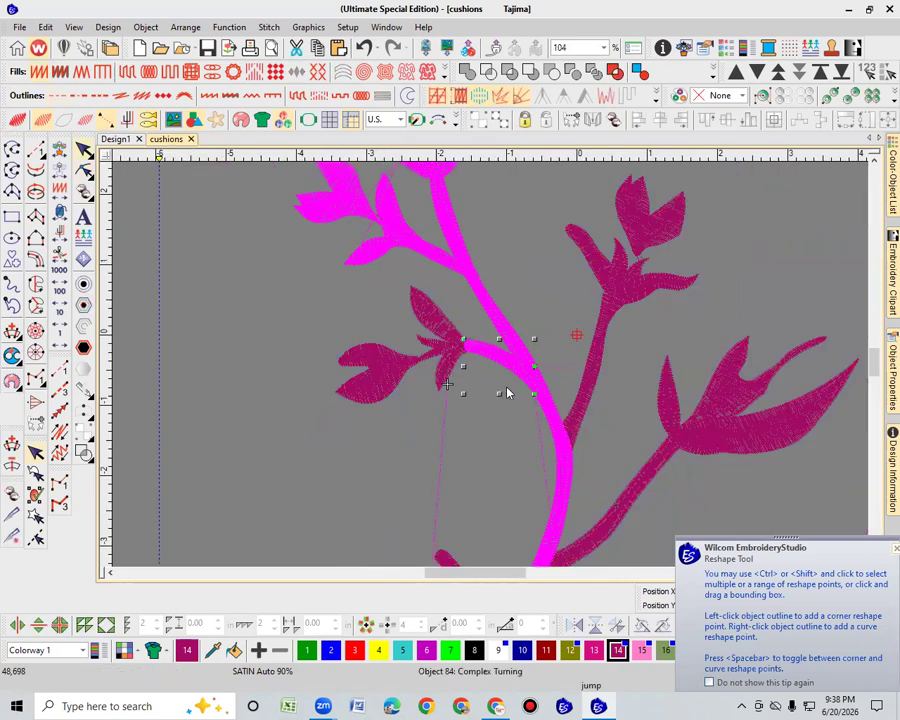
{"action": "key", "text": "h"}
{"action": "key", "text": "z"}
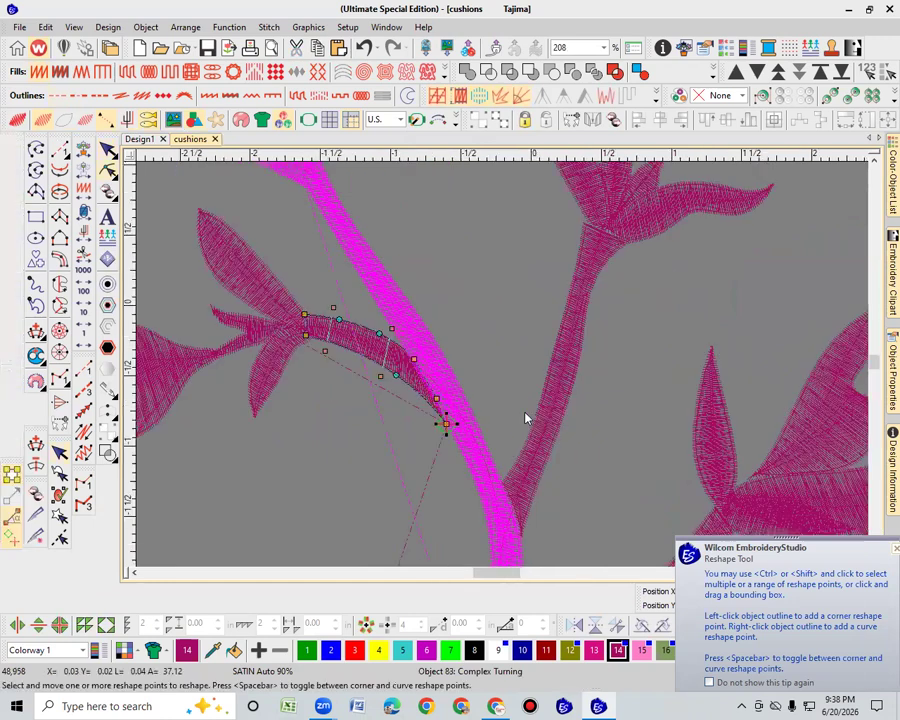
{"action": "left_click_drag", "start_coordinate": [449, 432], "coordinate": [303, 325]}
{"action": "key", "text": "Return"}
{"action": "key", "text": "Escape"}
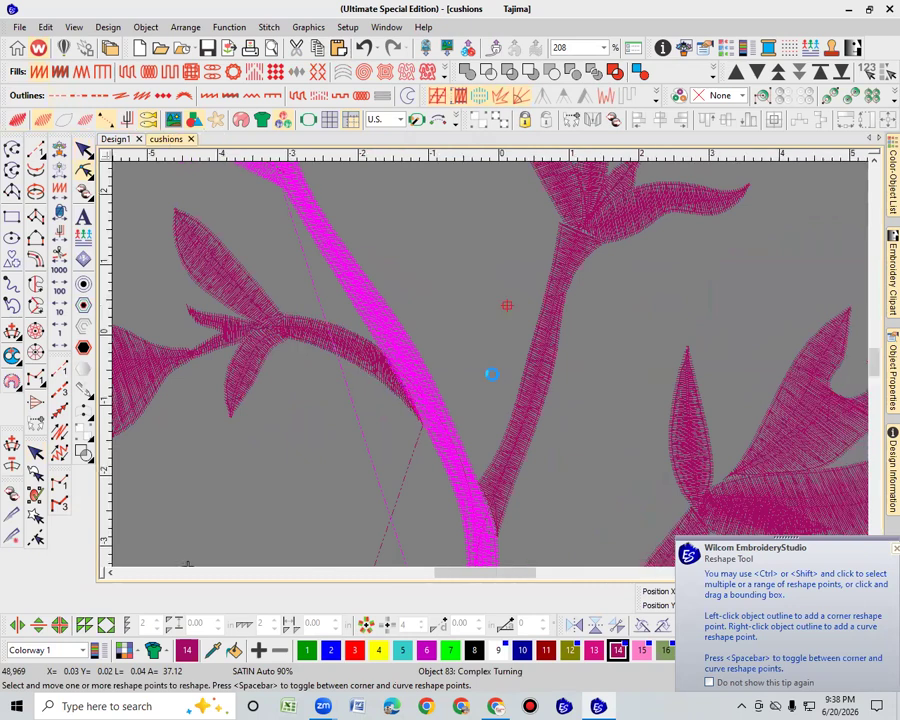
{"action": "key", "text": "shift+z"}
{"action": "key", "text": "shift+z"}
{"action": "key", "text": "shift+z"}
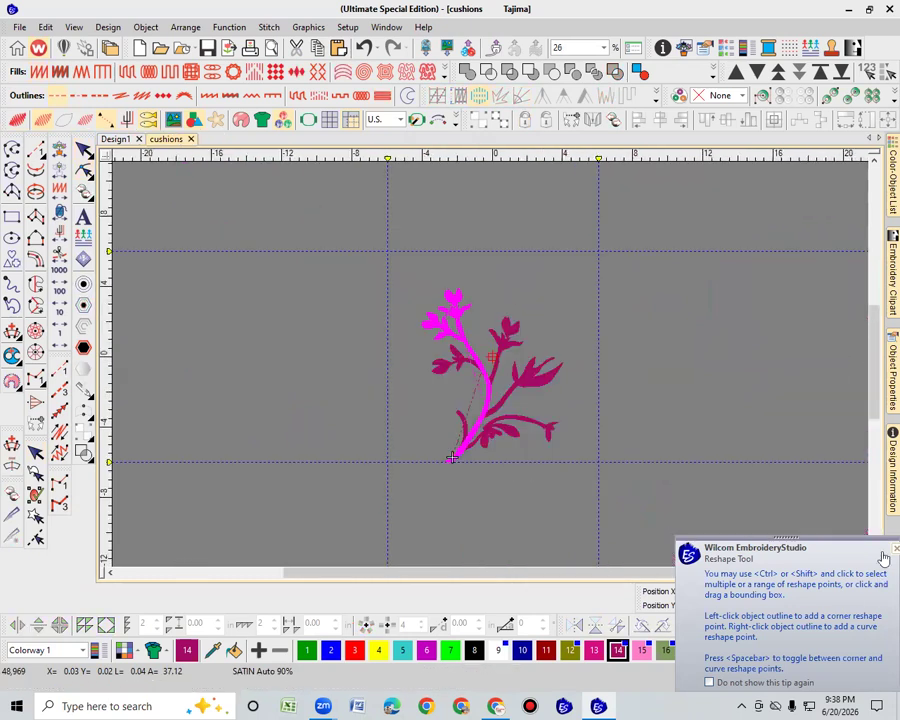
- Digitize a four-point run-stitch line along the pink main stem
{"action": "key", "text": "z"}
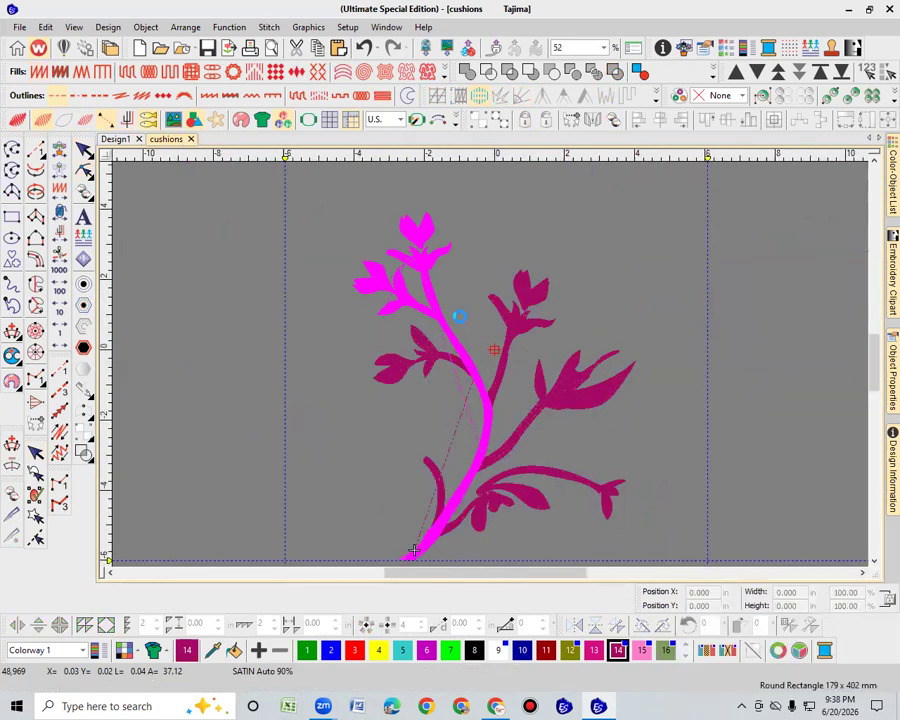
{"action": "key", "text": "z"}
{"action": "key", "text": "space"}
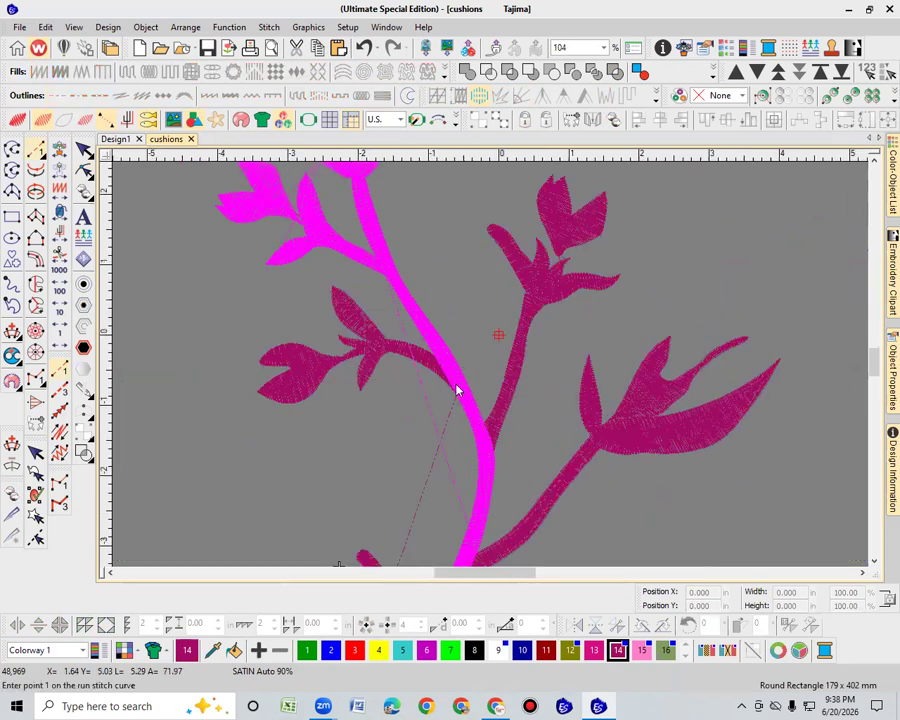
{"action": "left_click", "coordinate": [438, 352]}
{"action": "left_click", "coordinate": [408, 310]}
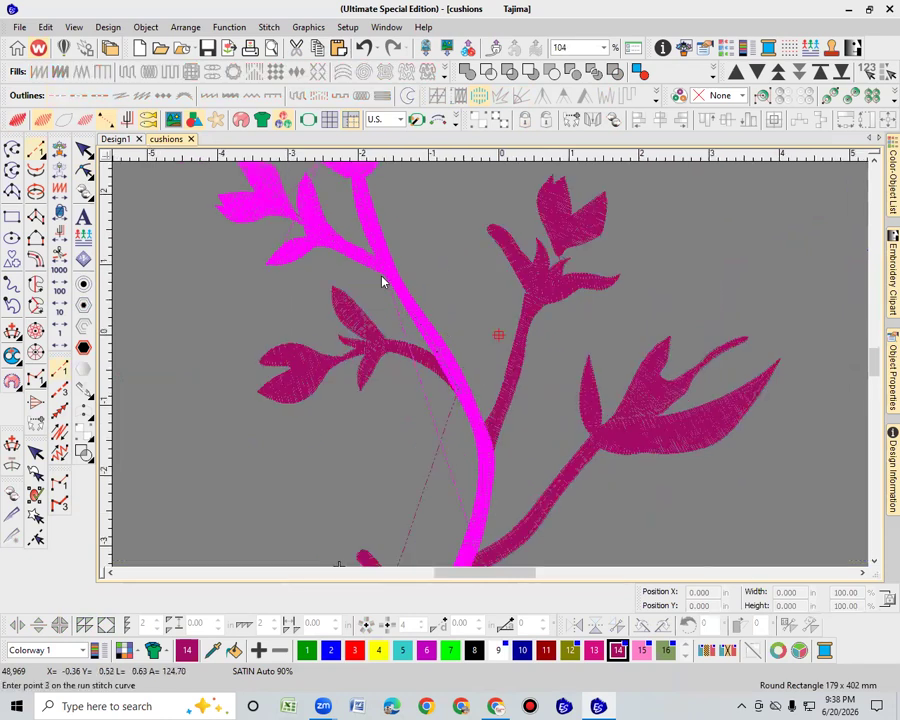
{"action": "left_click", "coordinate": [391, 276]}
{"action": "left_click", "coordinate": [395, 275]}
{"action": "key", "text": "Return"}
- Add a second three-point run-stitch line further up the stem
{"action": "key", "text": "Left"}
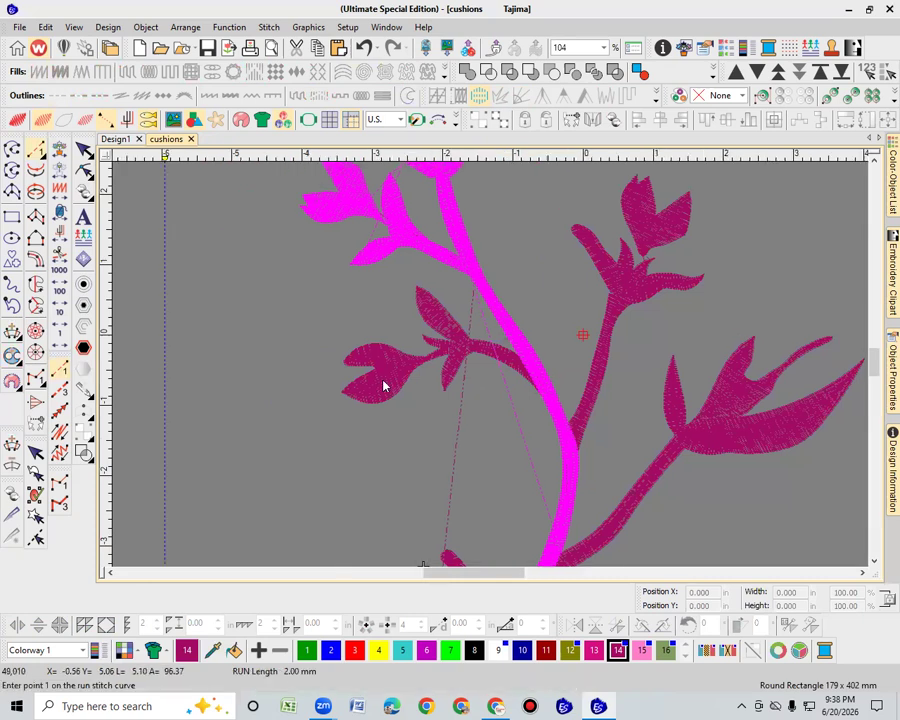
{"action": "key", "text": "Up"}
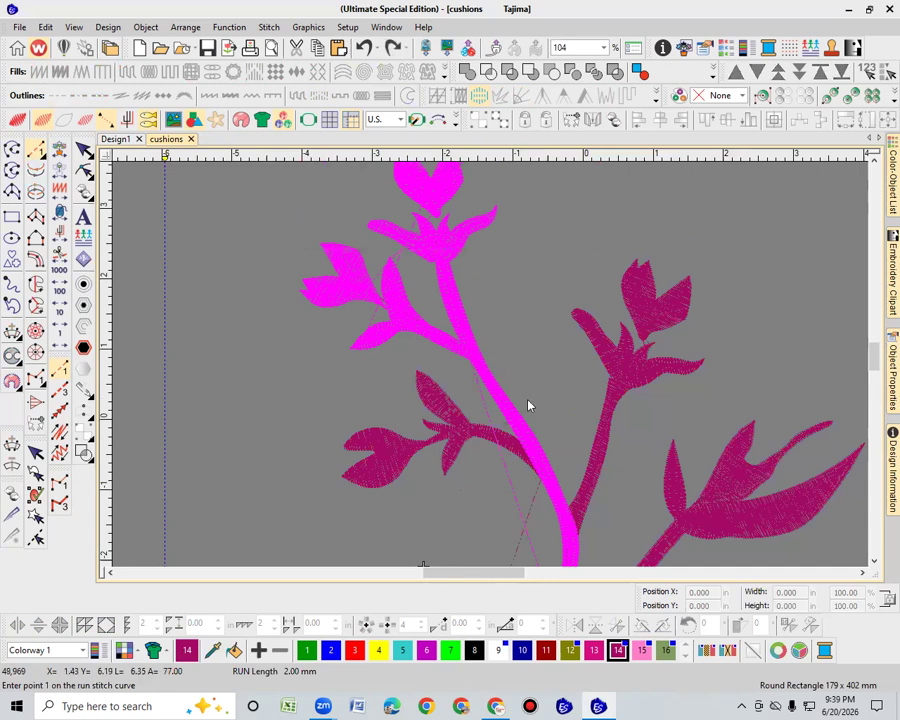
{"action": "left_click", "coordinate": [508, 409]}
{"action": "left_click", "coordinate": [473, 352]}
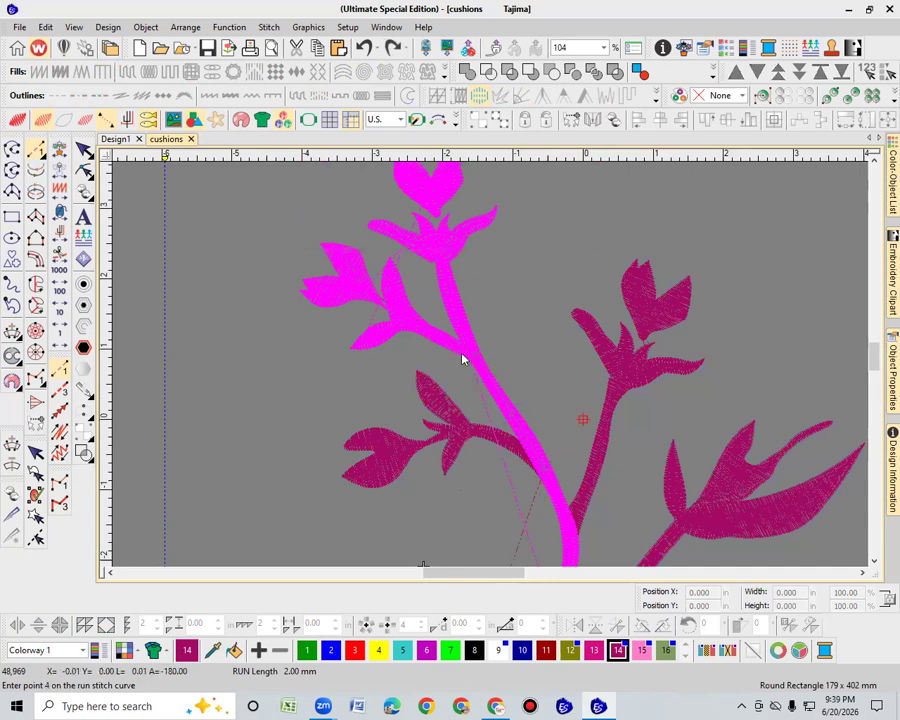
{"action": "left_click", "coordinate": [411, 322]}
{"action": "key", "text": "Return"}
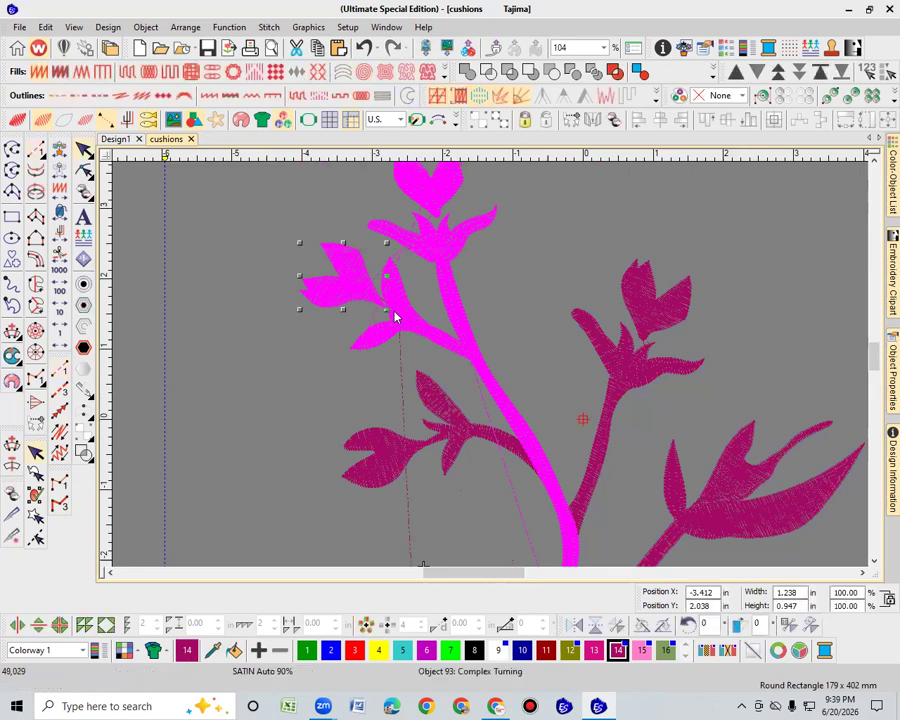
- Cut and paste the small upper leaf to reorder it in the stitch sequence
{"action": "key", "text": "ctrl+x"}
{"action": "key", "text": "ctrl+v"}
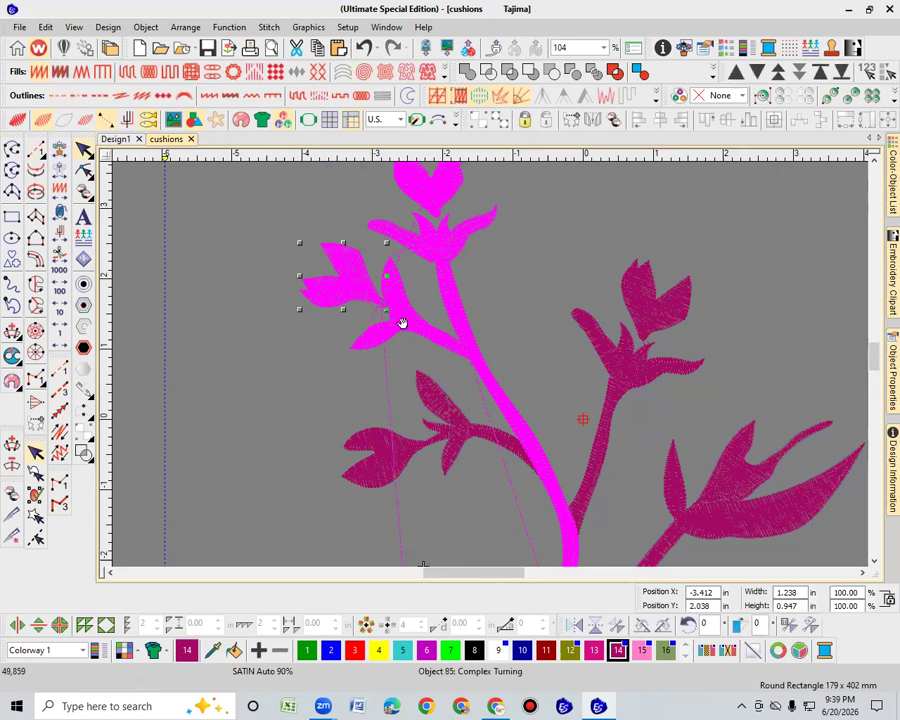
{"action": "key", "text": "h"}
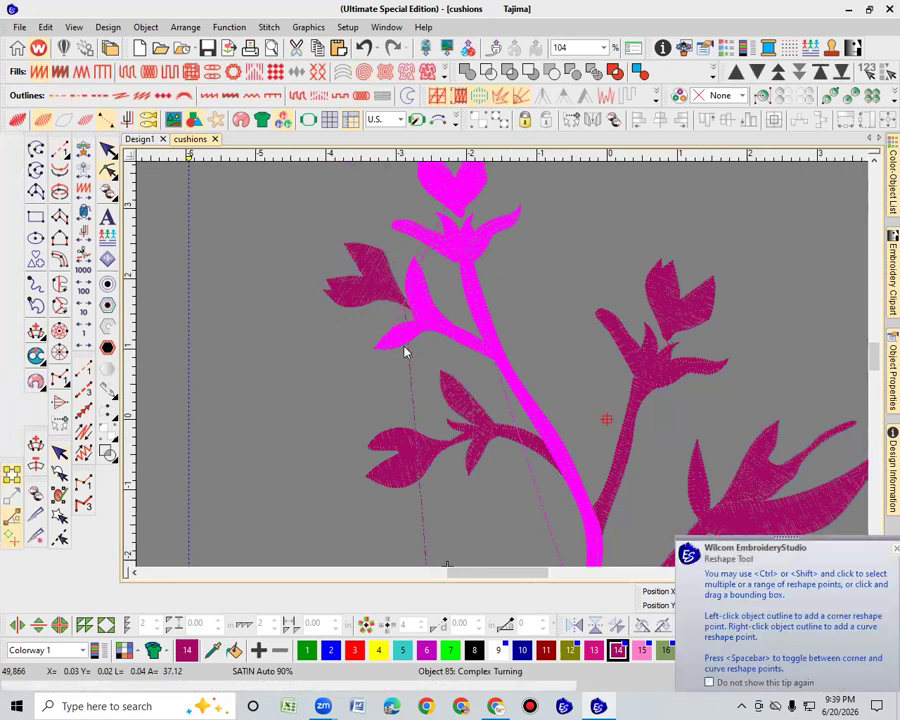
{"action": "left_click", "coordinate": [432, 348]}
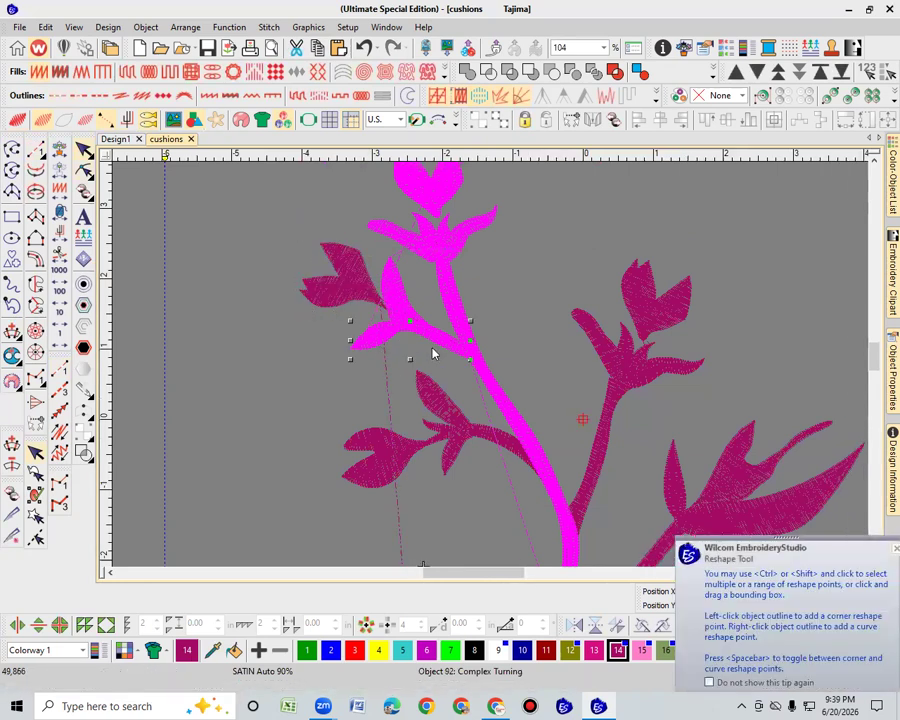
{"action": "left_click", "coordinate": [400, 294]}
{"action": "key", "text": "ctrl+x"}
{"action": "key", "text": "ctrl+v"}
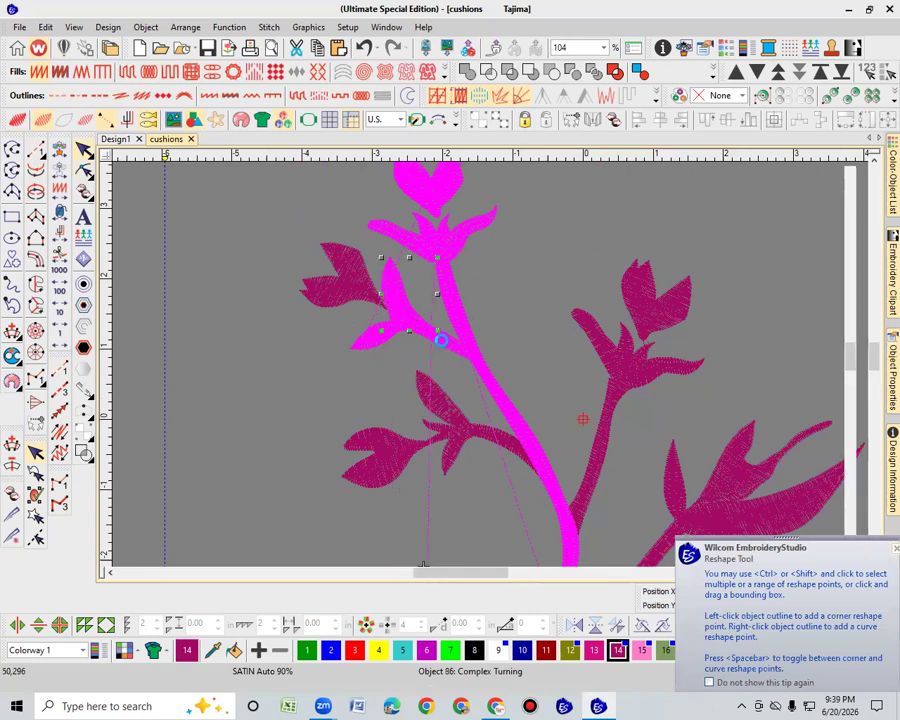
{"action": "key", "text": "h"}
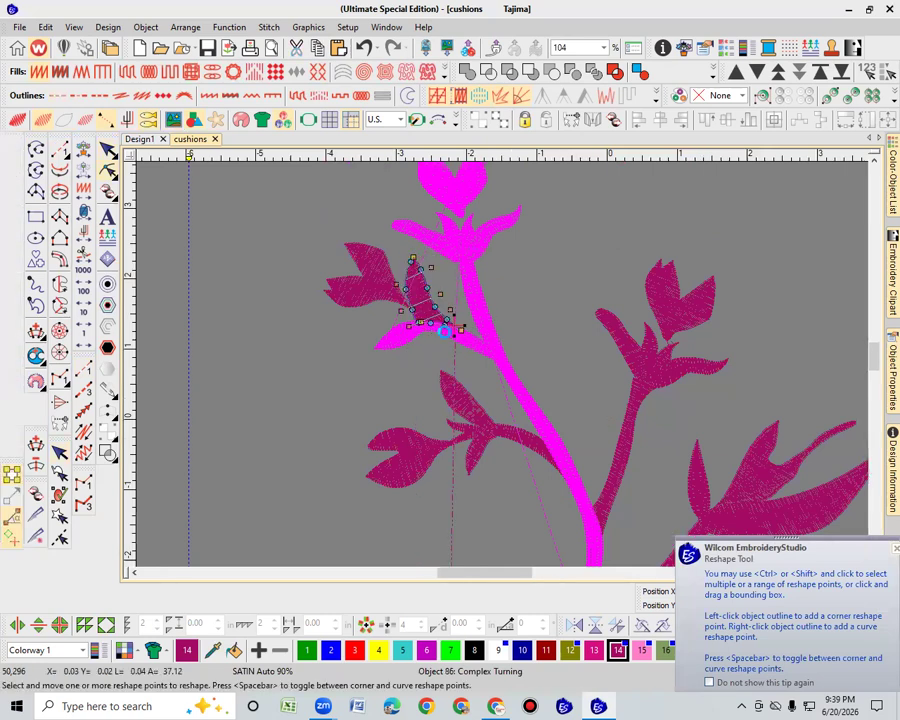
{"action": "key", "text": "Escape"}
- Reshape the pink side branch, moving its entry and exit points to its base
{"action": "left_click", "coordinate": [424, 343]}
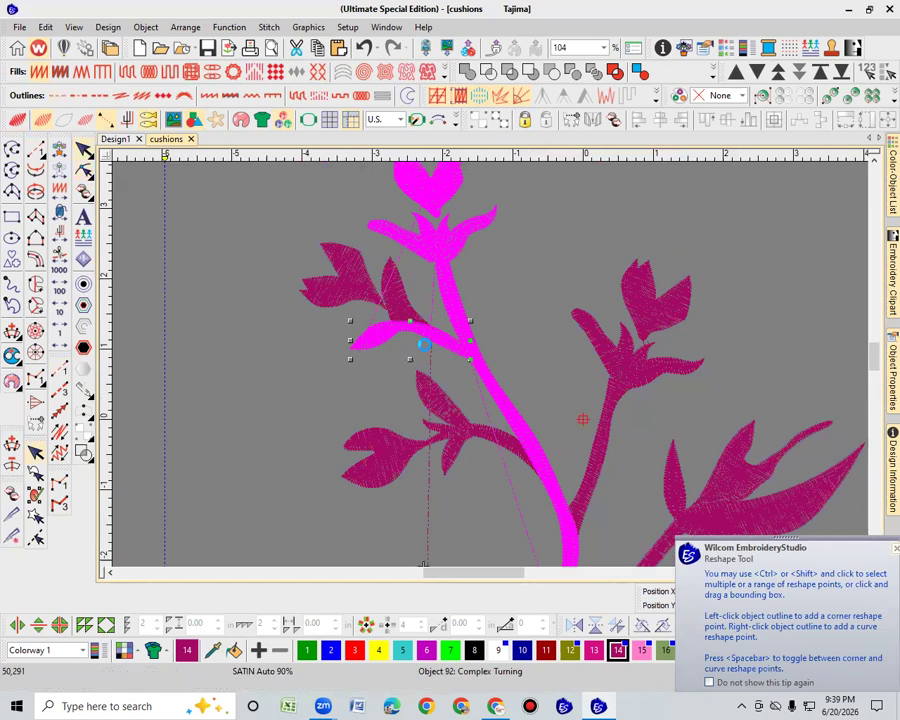
{"action": "key", "text": "h"}
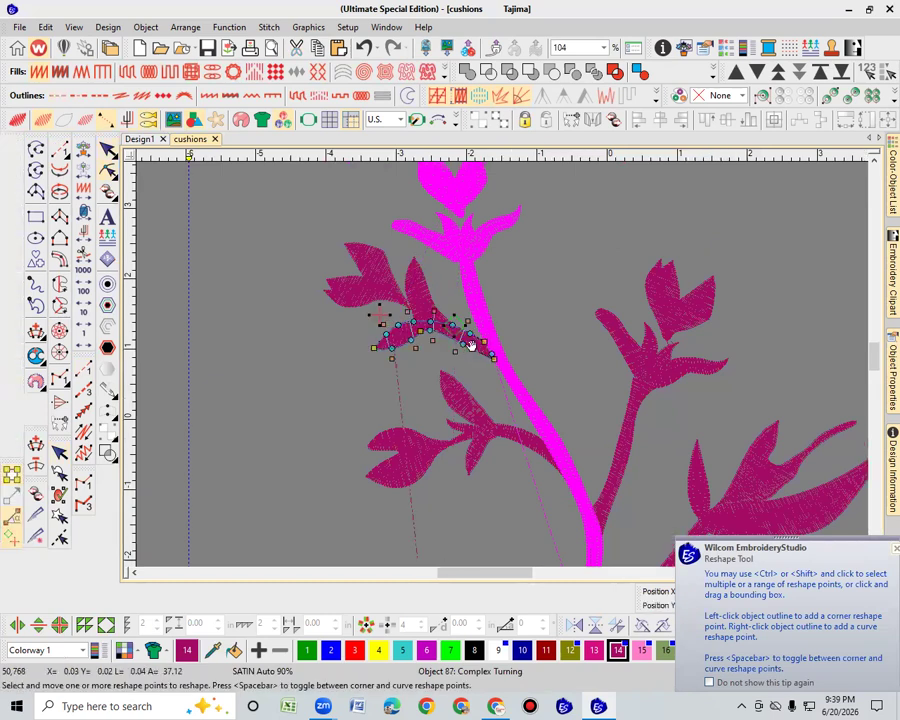
{"action": "left_click_drag", "start_coordinate": [459, 322], "coordinate": [421, 315]}
{"action": "key", "text": "ctrl+z"}
{"action": "key", "text": "Escape"}
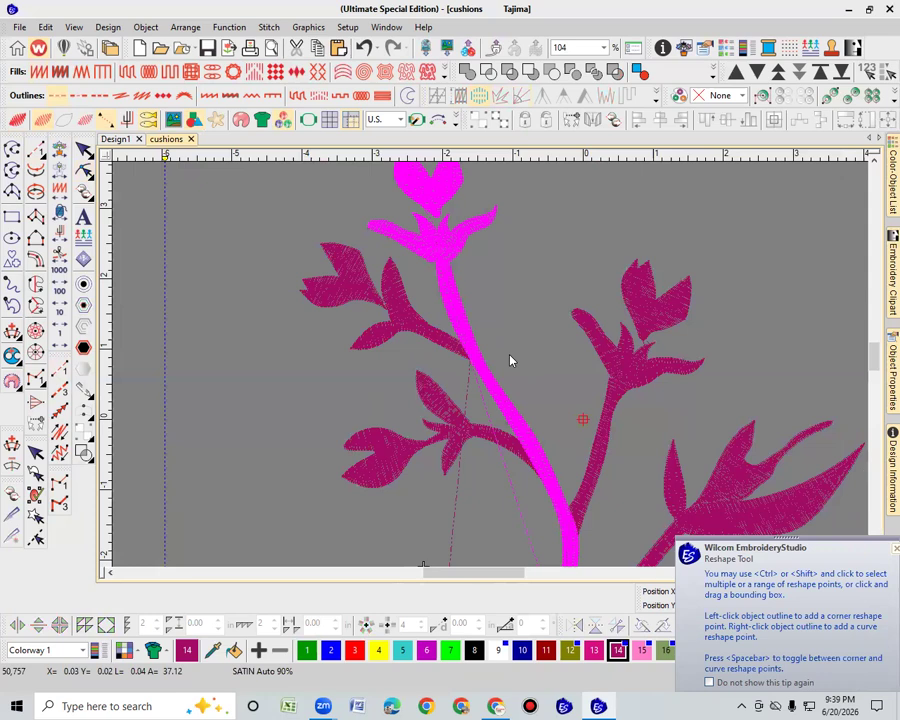
- Digitize a three-point run-stitch travel line up the stem toward the top bud
{"action": "key", "text": "space"}
{"action": "left_click", "coordinate": [448, 293]}
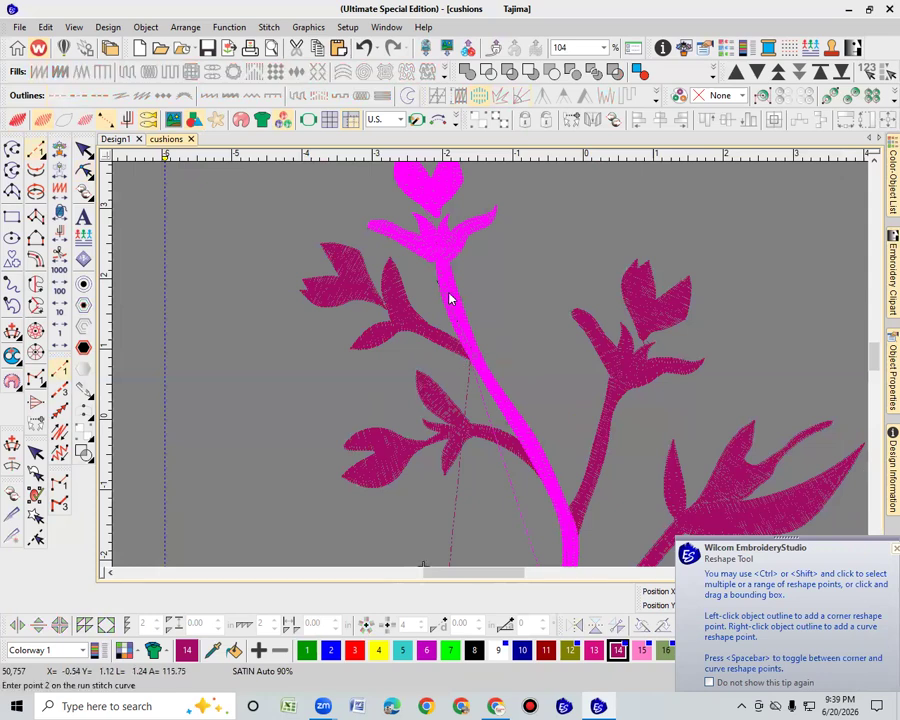
{"action": "left_click", "coordinate": [436, 231]}
{"action": "left_click", "coordinate": [453, 233]}
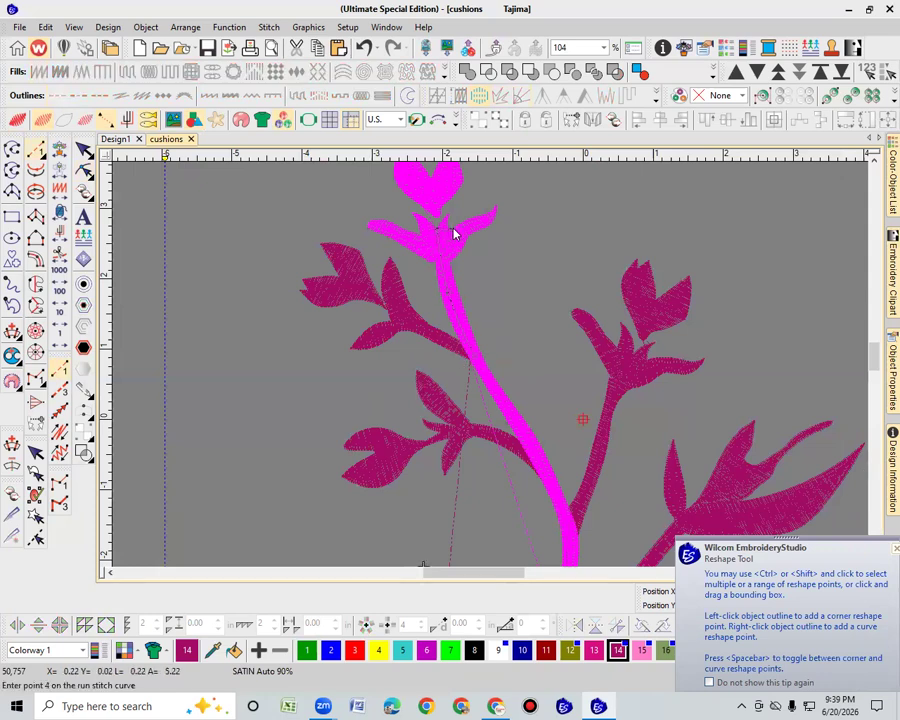
{"action": "key", "text": "Return"}
- Leave the run tool and select the top flower bud
{"action": "left_click", "coordinate": [445, 280]}
{"action": "scroll", "coordinate": [456, 282], "scroll_direction": "up", "scroll_amount": 1}
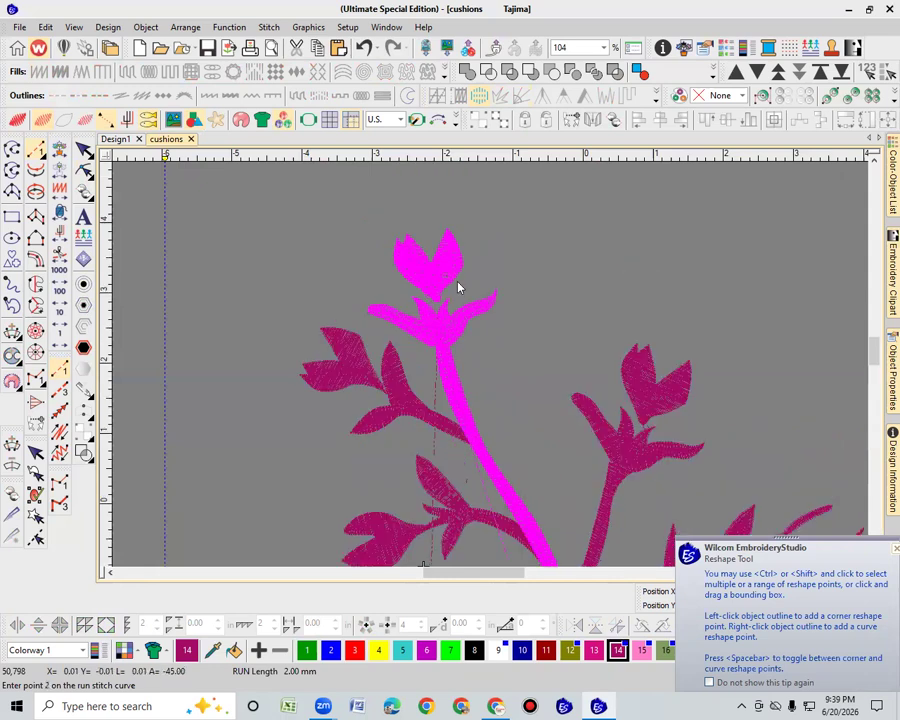
{"action": "key", "text": "Escape"}
{"action": "left_click", "coordinate": [438, 281]}
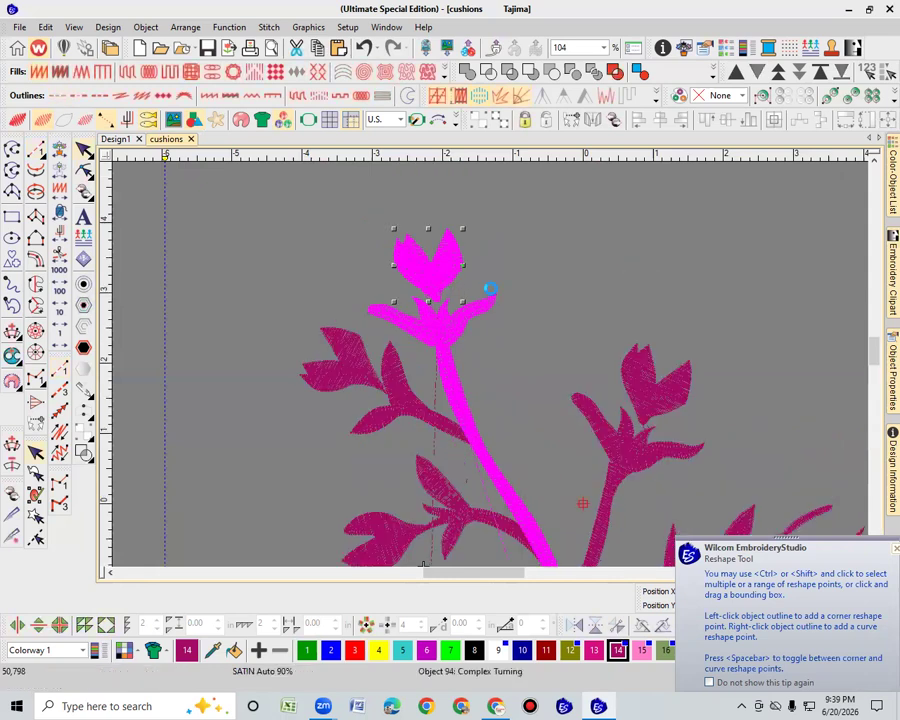
- Reshape the top bud, moving its entry and exit points to top and bottom
{"action": "key", "text": "h"}
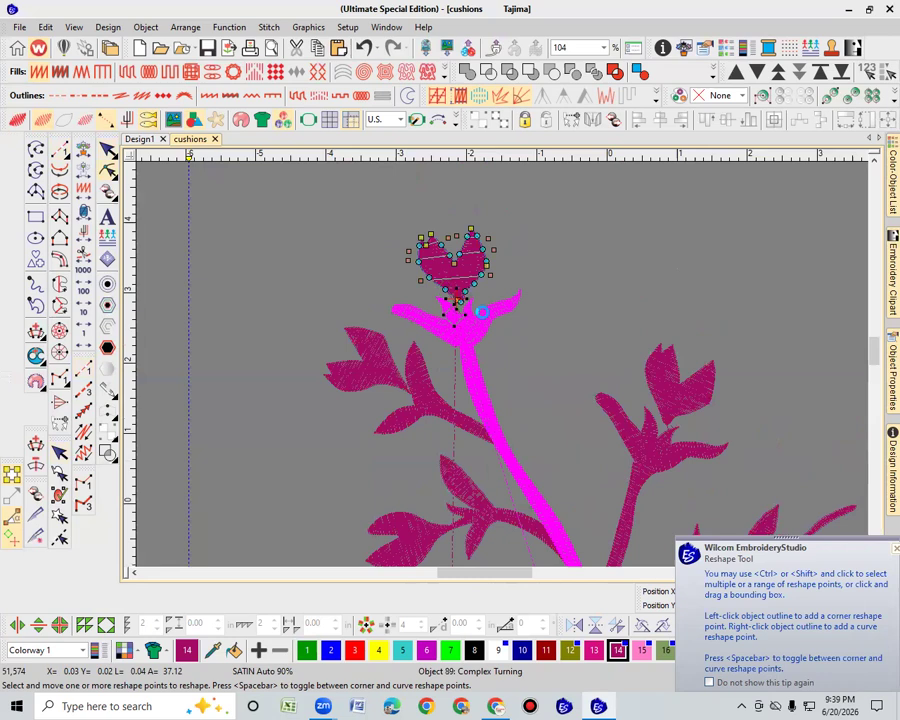
{"action": "key", "text": "Escape"}
{"action": "left_click", "coordinate": [447, 317]}
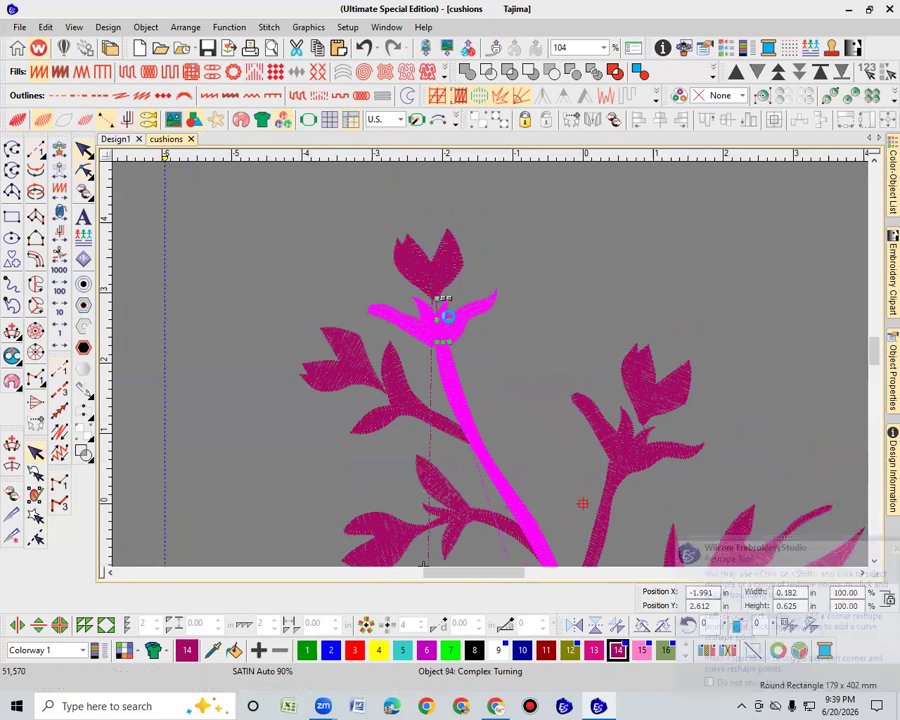
{"action": "key", "text": "h"}
{"action": "key", "text": "z"}
{"action": "left_click_drag", "start_coordinate": [423, 277], "coordinate": [422, 305]}
{"action": "key", "text": "Escape"}
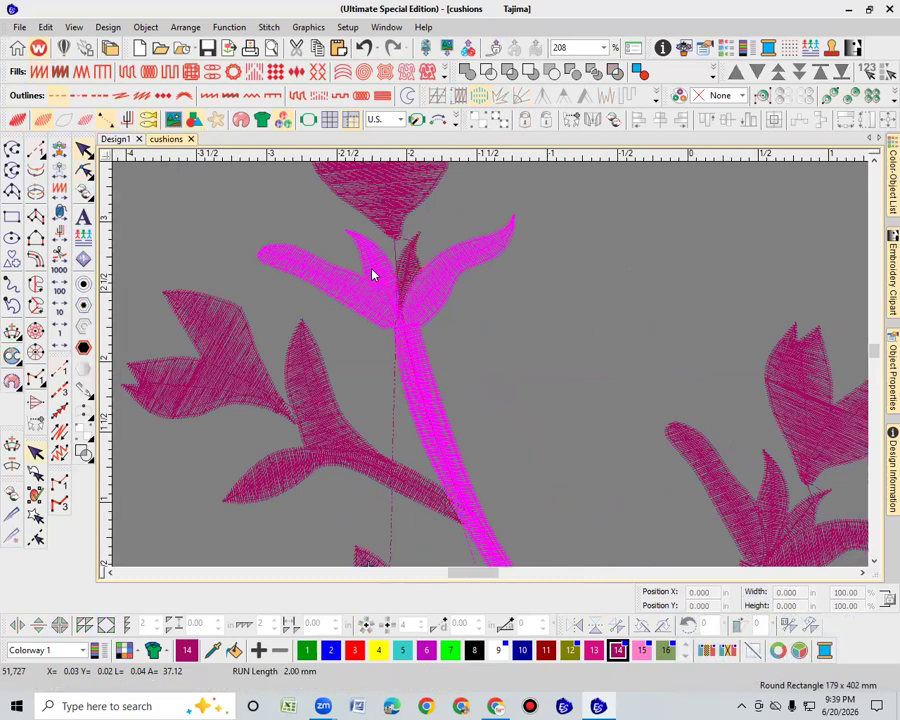
- Move the leaf cluster's entry marker from the notch to the base, then reshape the left leaf
{"action": "left_click", "coordinate": [424, 279]}
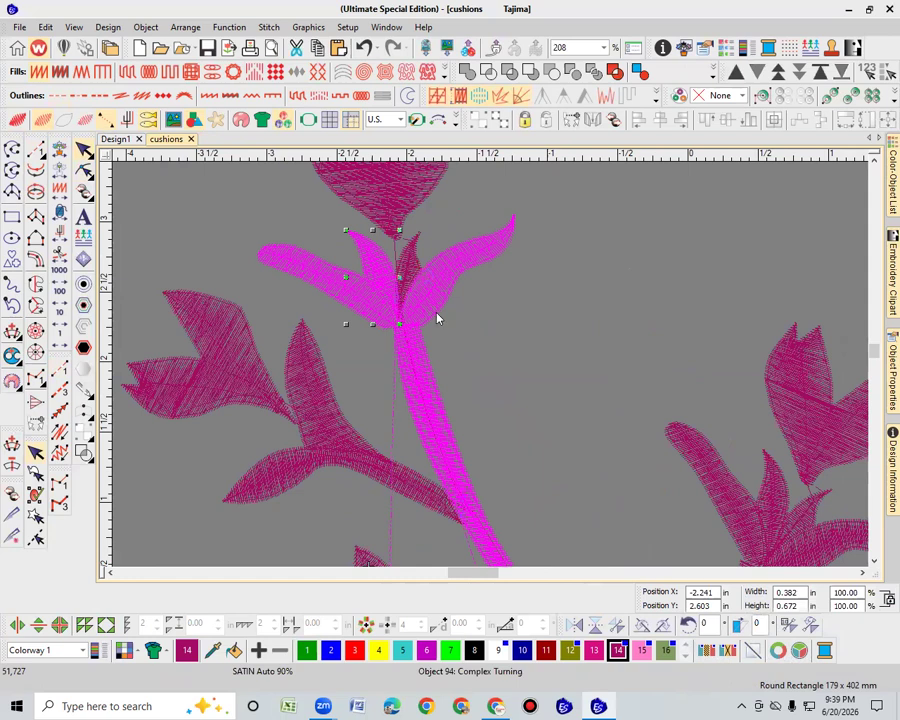
{"action": "key", "text": "h"}
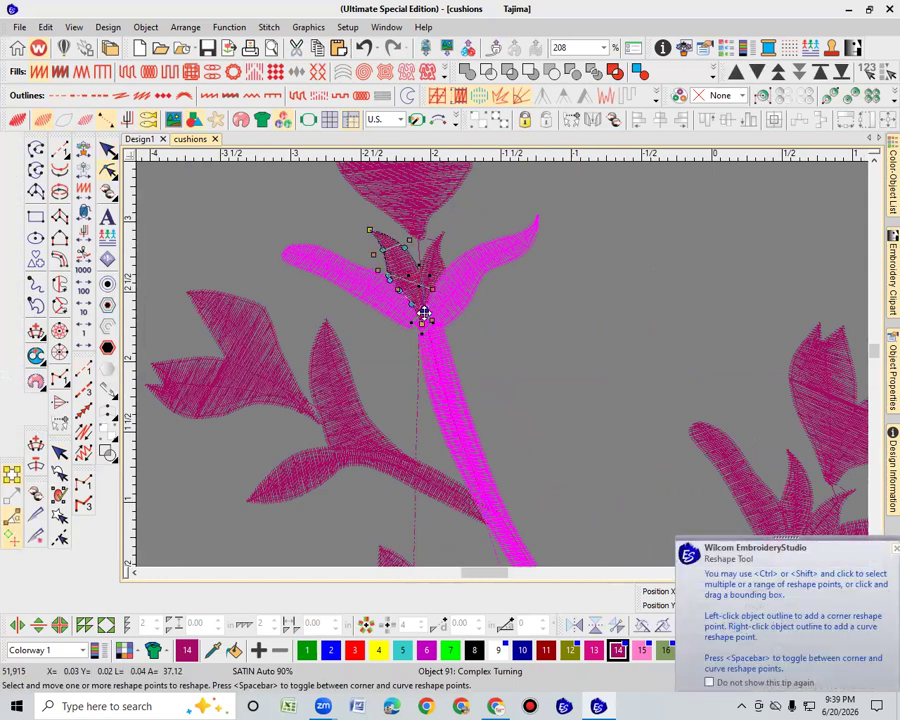
{"action": "left_click_drag", "start_coordinate": [427, 278], "coordinate": [421, 331]}
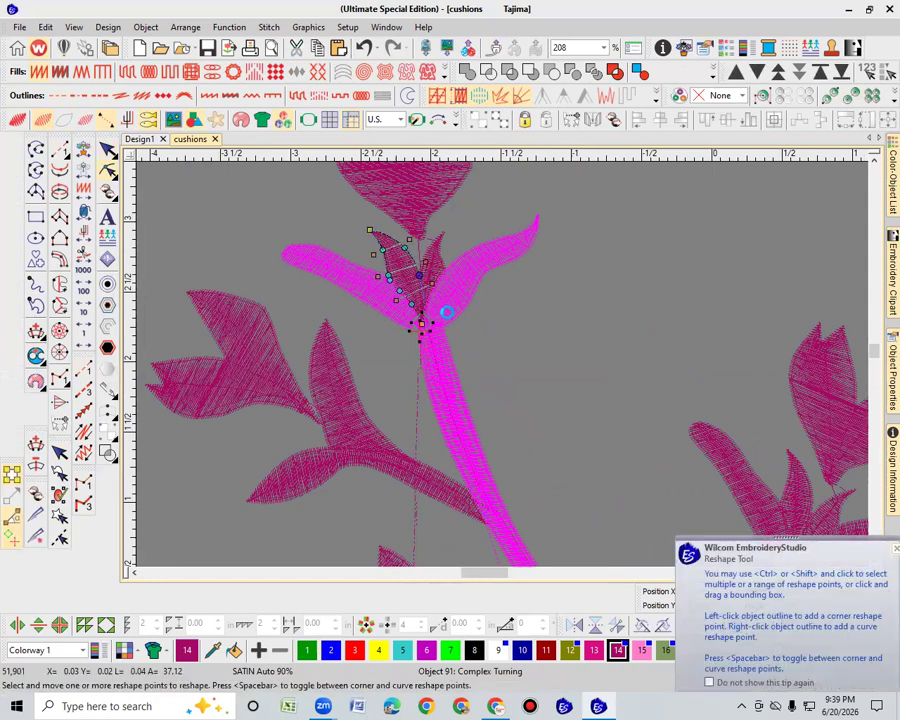
{"action": "key", "text": "Escape"}
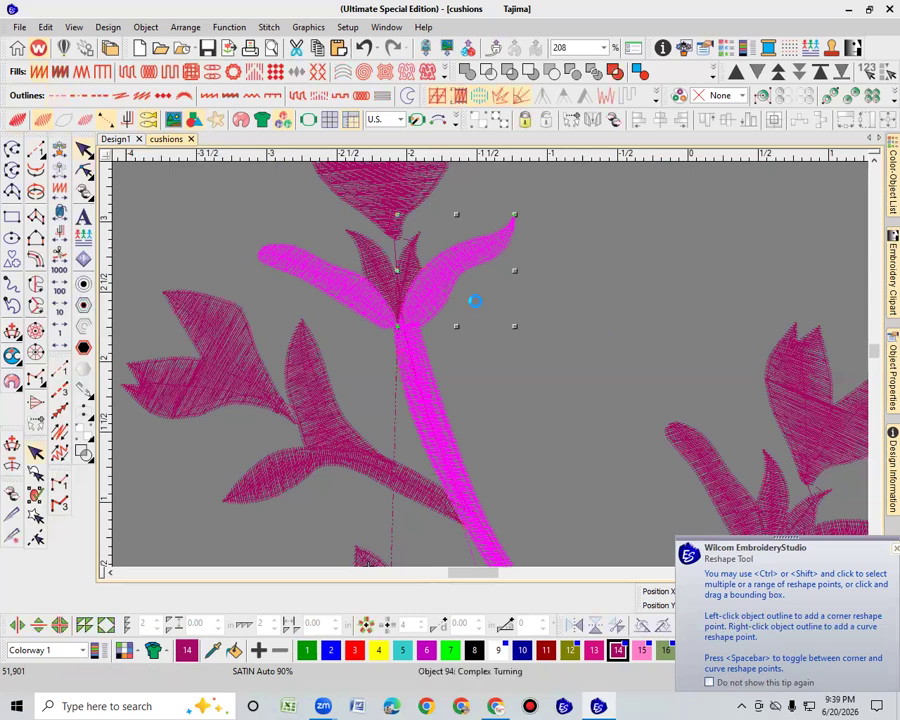
{"action": "key", "text": "h"}
{"action": "left_click", "coordinate": [362, 298]}
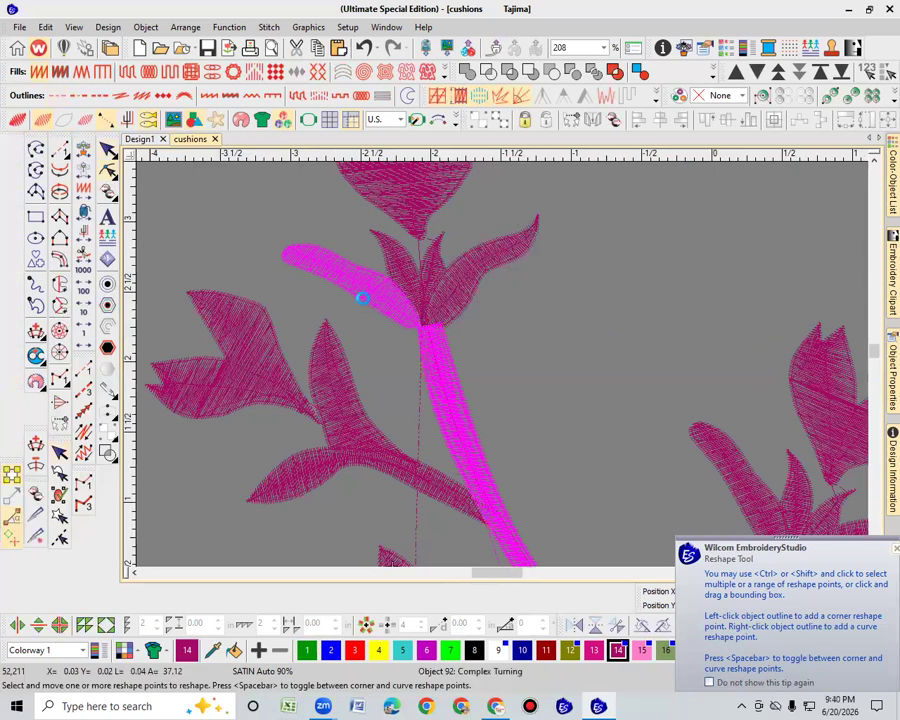
{"action": "key", "text": "Escape"}
{"action": "key", "text": "h"}
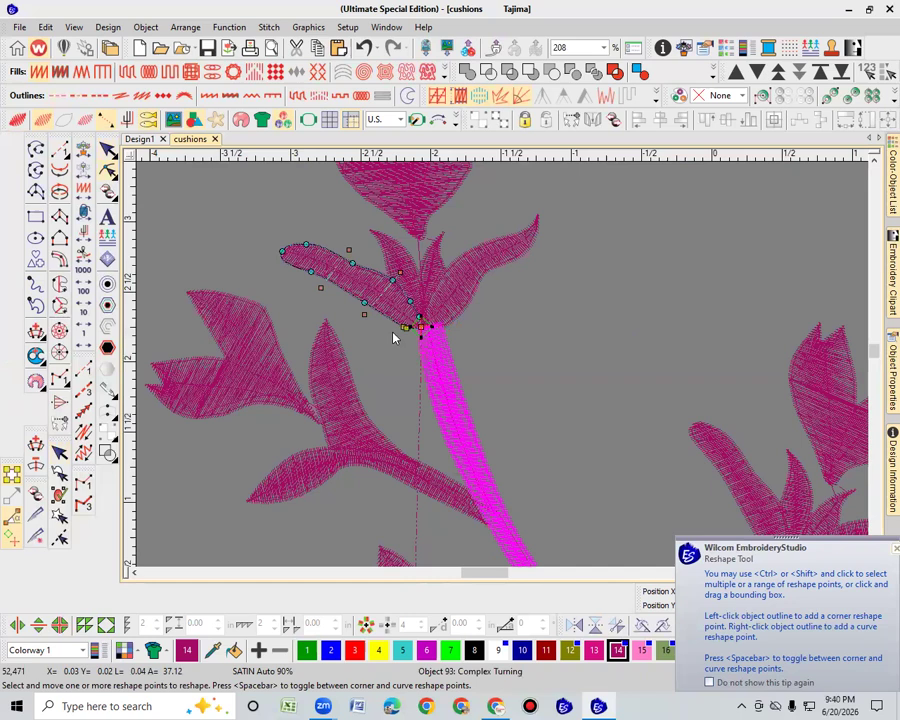
{"action": "scroll", "coordinate": [486, 340], "scroll_direction": "down", "scroll_amount": 1}
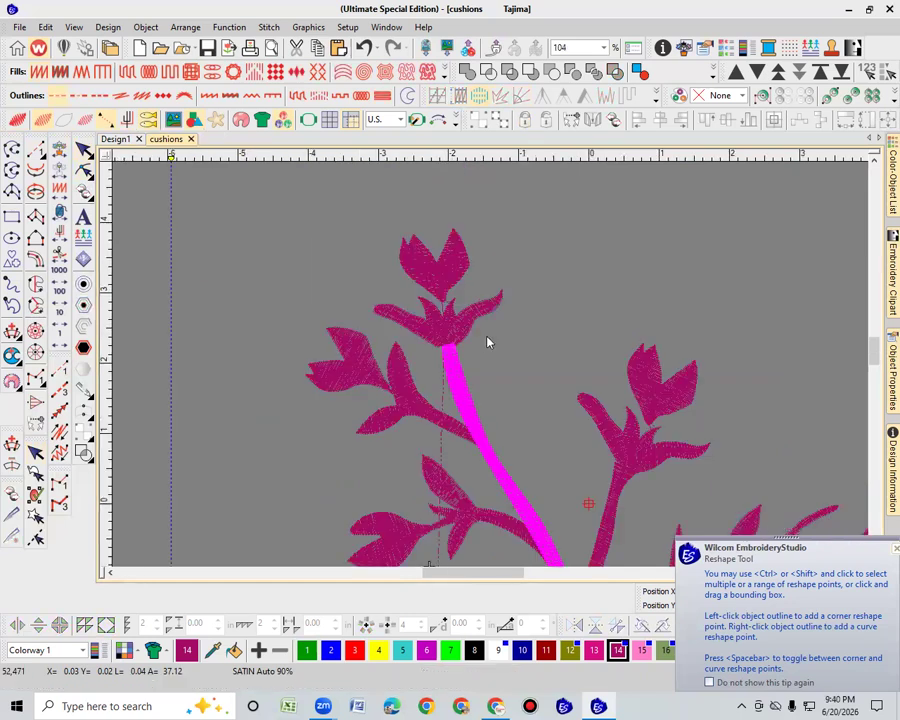
- Dismiss the reshape tip and display the main magenta stem's outline points
{"action": "scroll", "coordinate": [486, 340], "scroll_direction": "down", "scroll_amount": 1}
{"action": "left_click", "coordinate": [895, 549]}
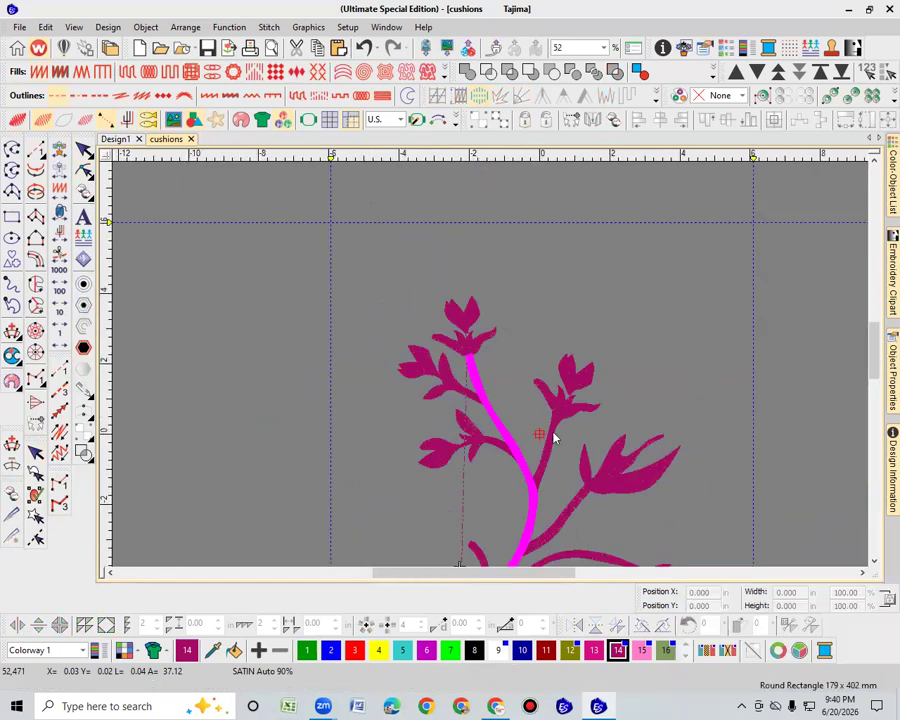
{"action": "scroll", "coordinate": [518, 381], "scroll_direction": "down", "scroll_amount": 2}
{"action": "left_click", "coordinate": [516, 355]}
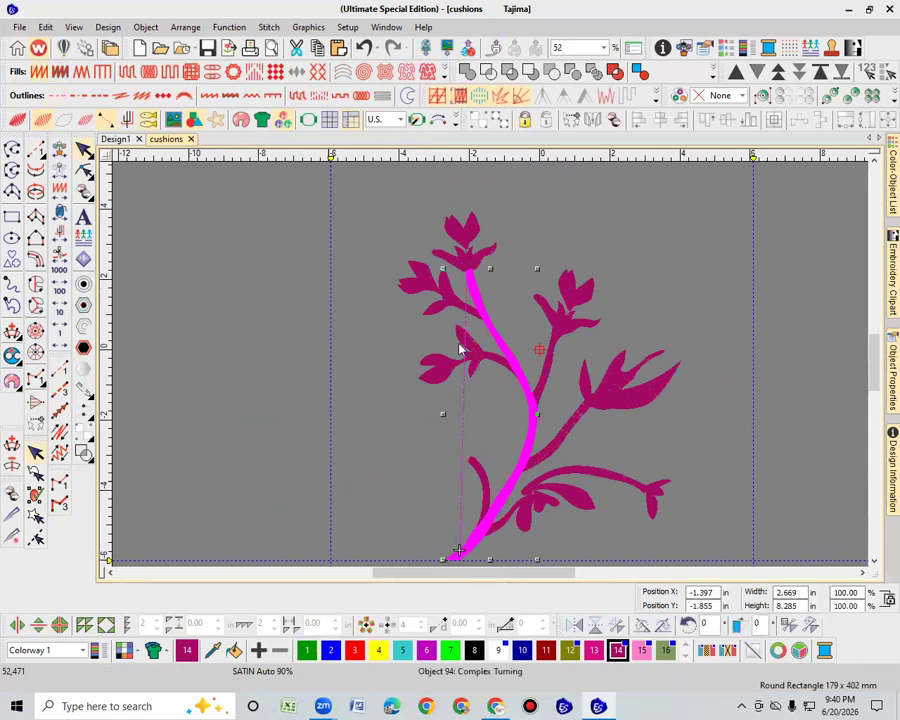
{"action": "left_click", "coordinate": [494, 334]}
{"action": "key", "text": "h"}
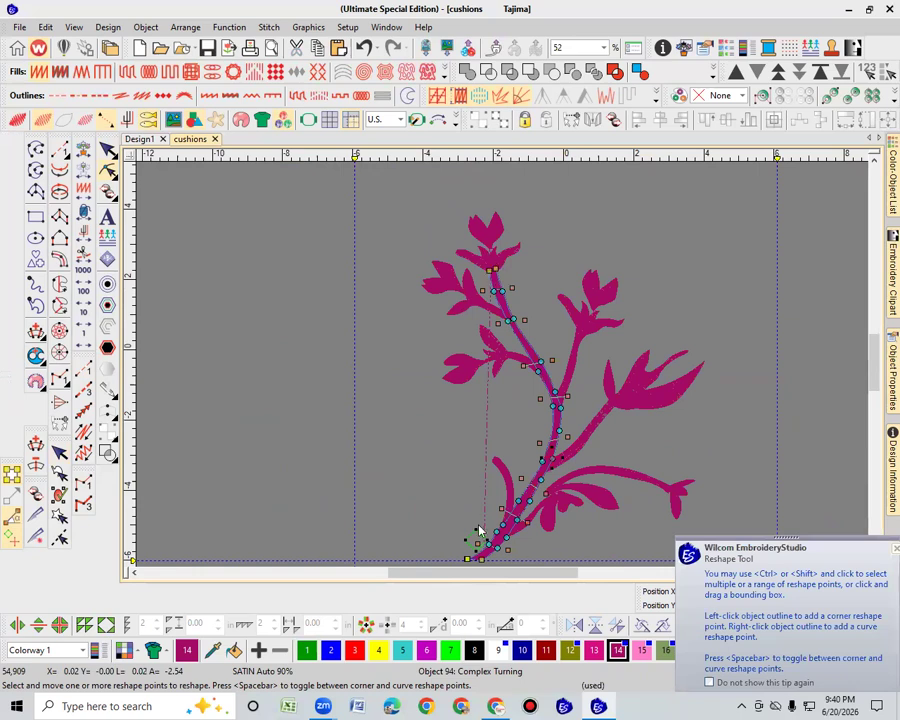
{"action": "left_click", "coordinate": [493, 268]}
- Pan to the stem's base, finish reshaping, and zoom out to the whole design
{"action": "key", "text": "p"}
{"action": "left_click_drag", "start_coordinate": [474, 542], "coordinate": [480, 481]}
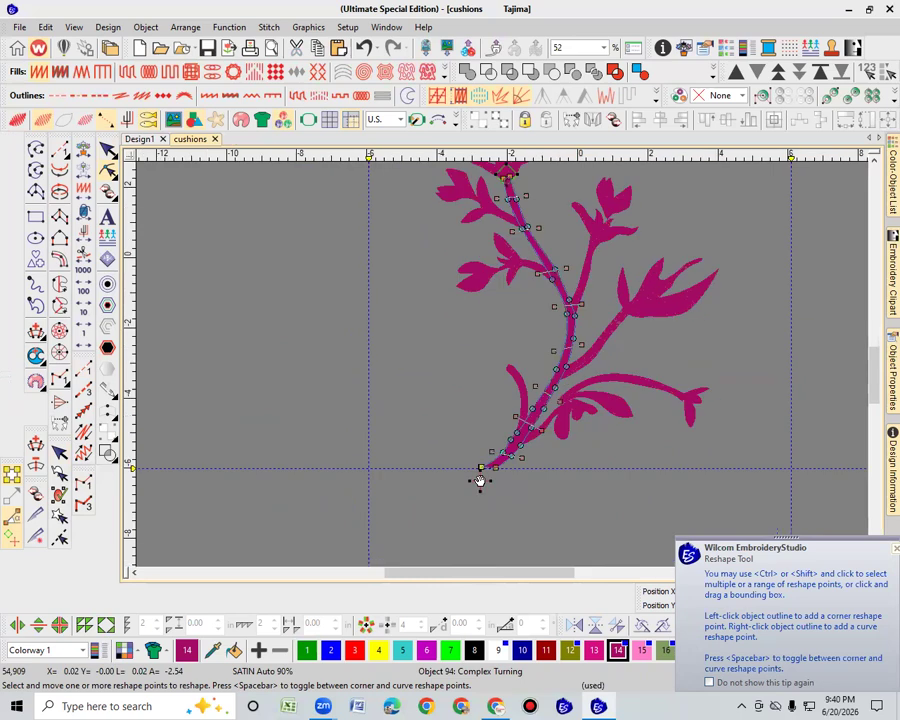
{"action": "key", "text": "Escape"}
{"action": "key", "text": "shift+z"}
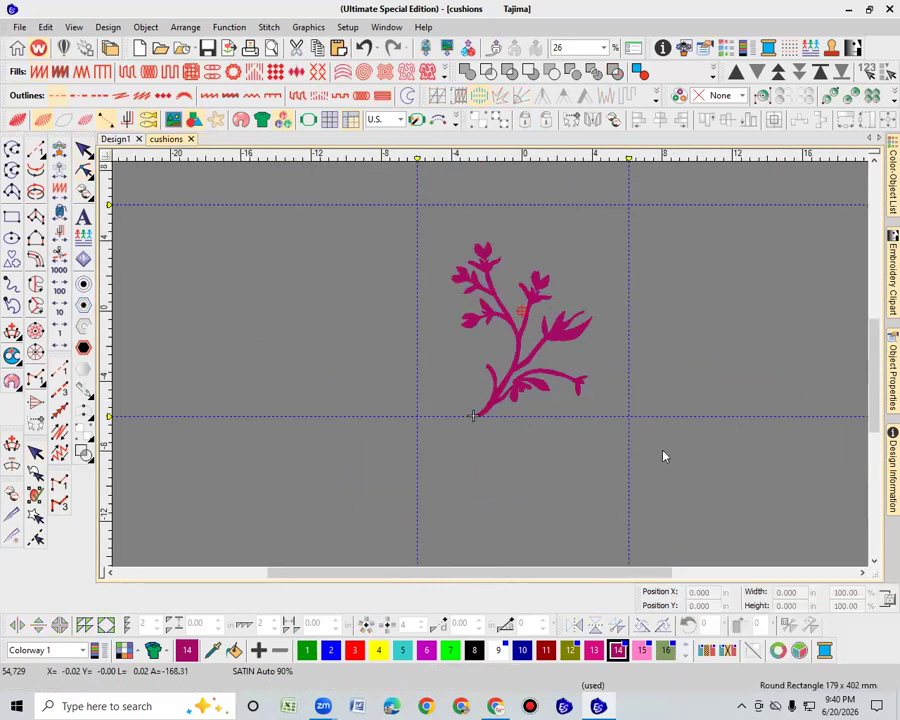
{"action": "key", "text": "alt+d"}
- Tick all five thread colours in View by Color and confirm
{"action": "left_click", "coordinate": [278, 246]}
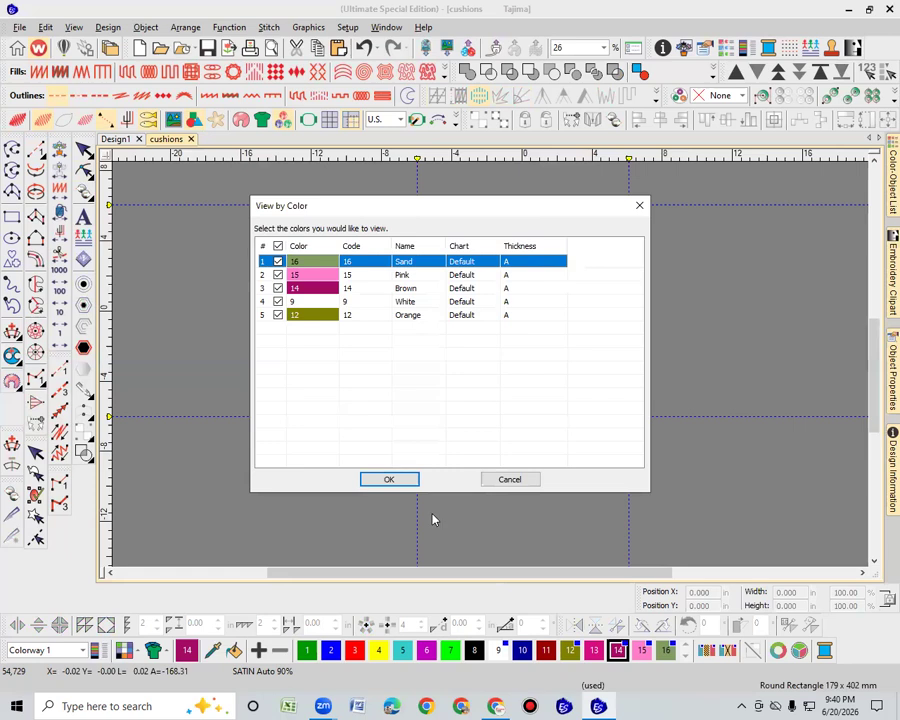
{"action": "key", "text": "Return"}
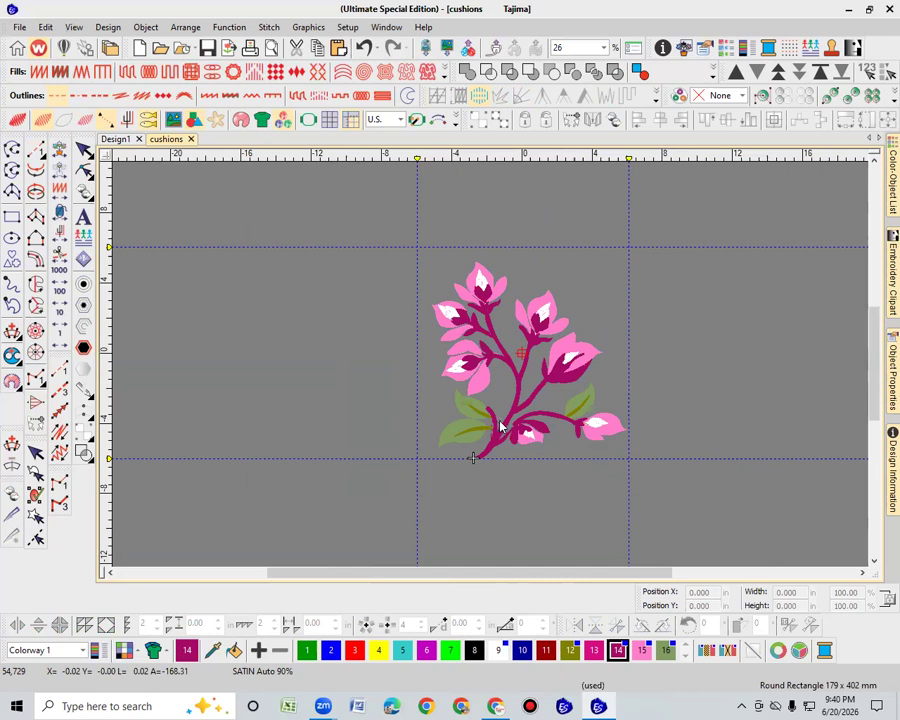
- Inspect the short curved stem piece's bottom reshape points, then return to full view
{"action": "scroll", "coordinate": [500, 427], "scroll_direction": "up", "scroll_amount": 2}
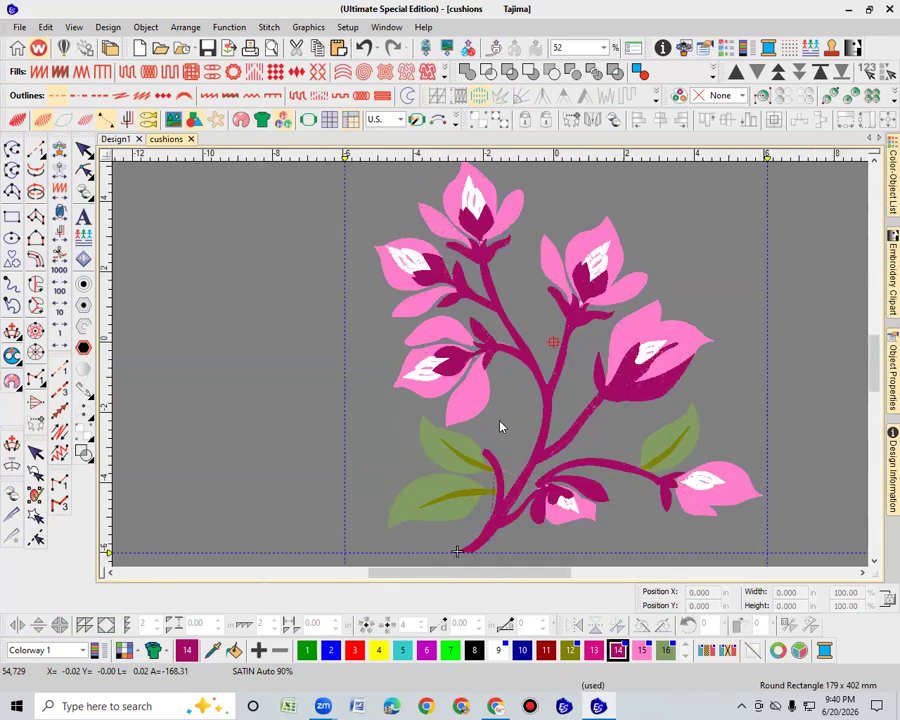
{"action": "scroll", "coordinate": [500, 427], "scroll_direction": "up", "scroll_amount": 2}
{"action": "left_click", "coordinate": [530, 424]}
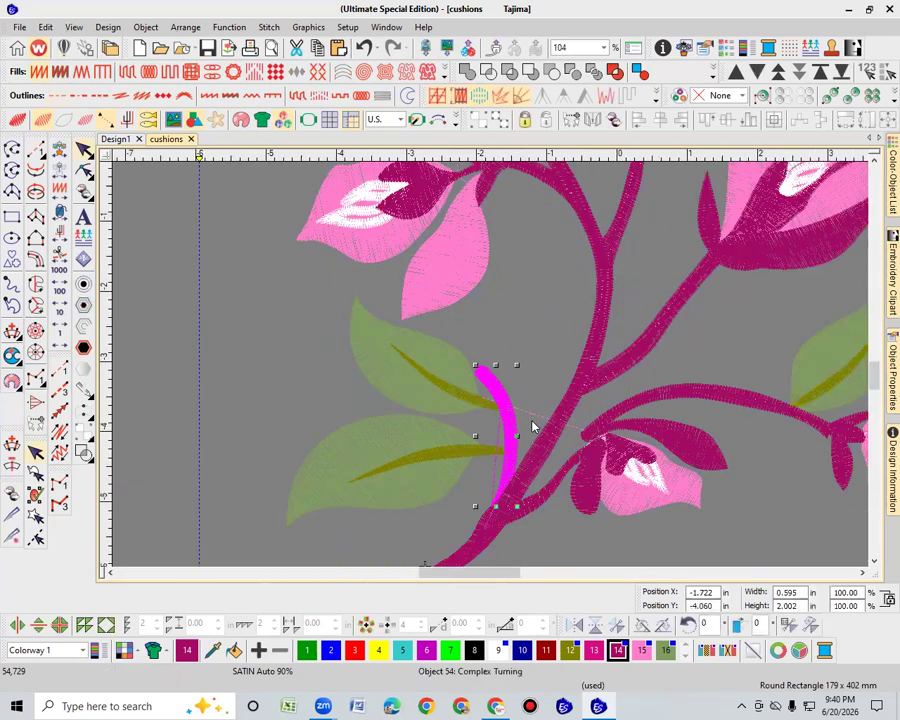
{"action": "key", "text": "h"}
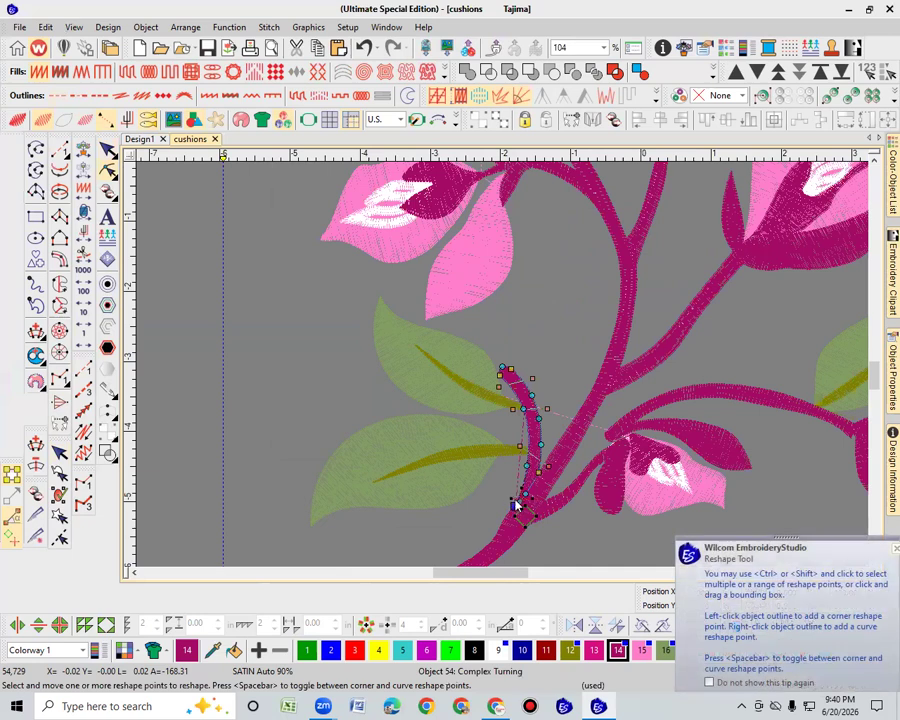
{"action": "left_click", "coordinate": [524, 497]}
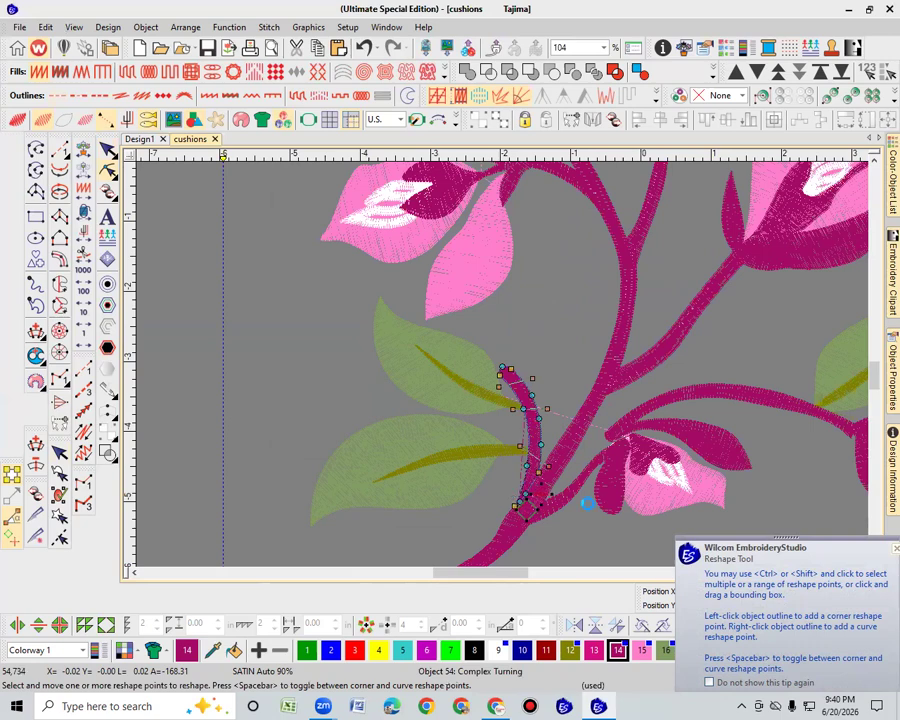
{"action": "key", "text": "0"}
{"action": "key", "text": "Escape"}
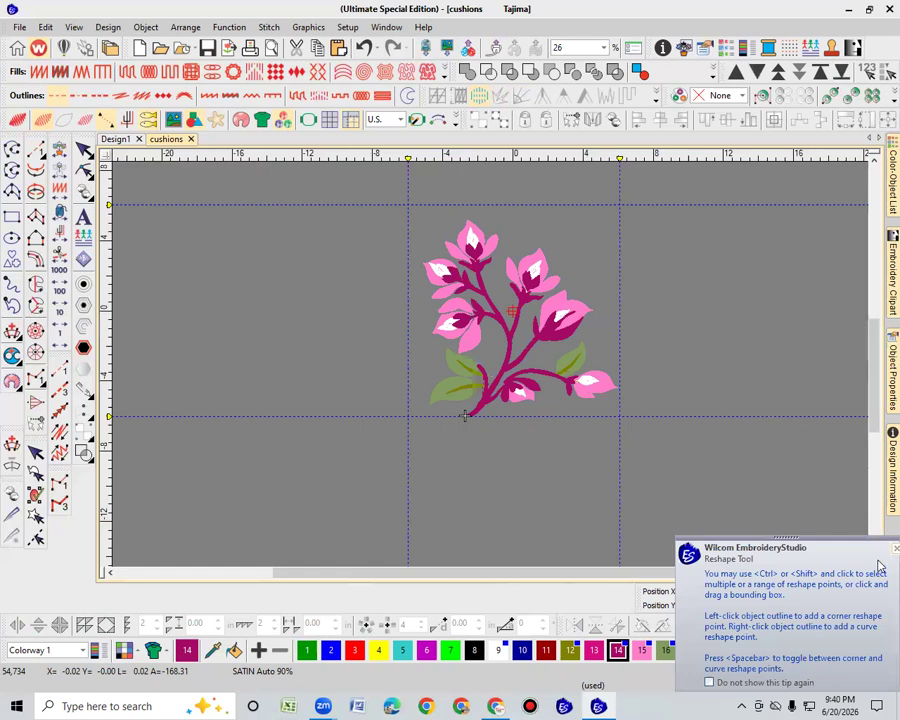
{"action": "left_click", "coordinate": [895, 549]}
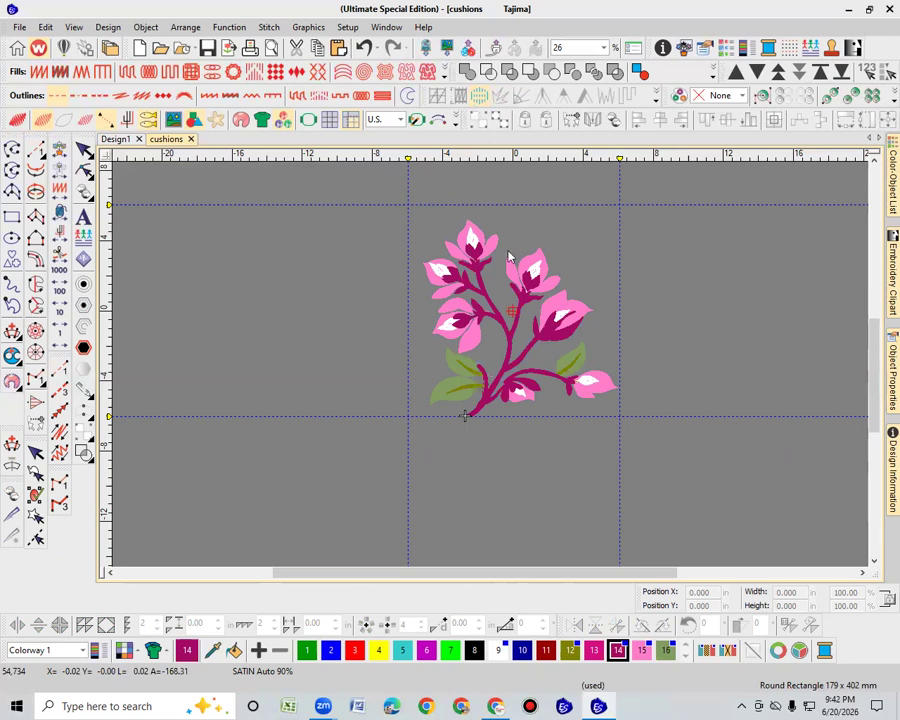
- Zoom the spray in to 104%, then back out to 52%
{"action": "scroll", "coordinate": [552, 285], "scroll_direction": "up", "scroll_amount": 5}
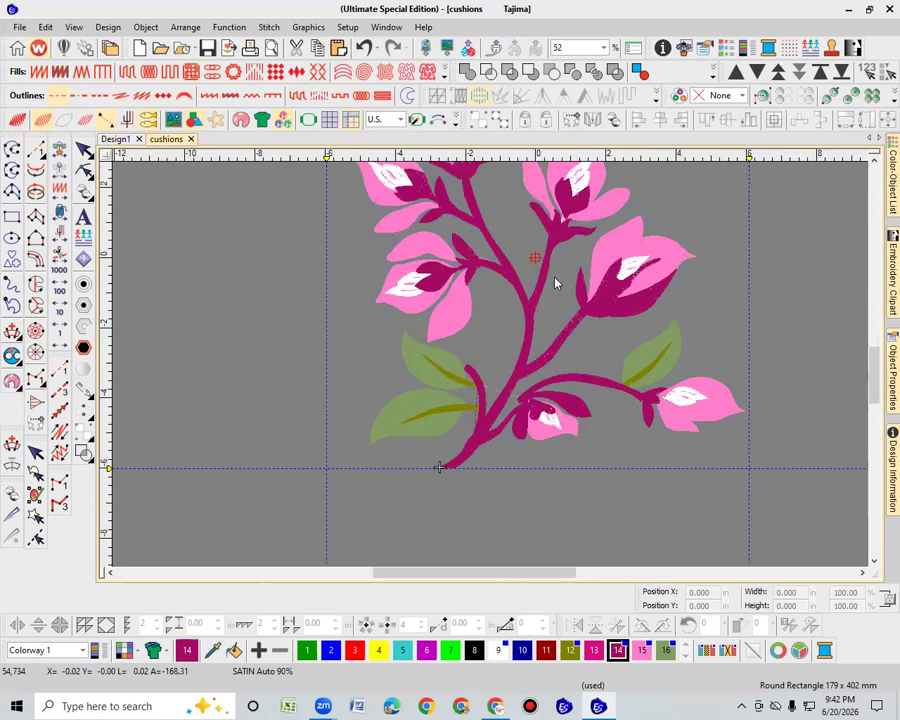
{"action": "scroll", "coordinate": [560, 310], "scroll_direction": "down", "scroll_amount": 1}
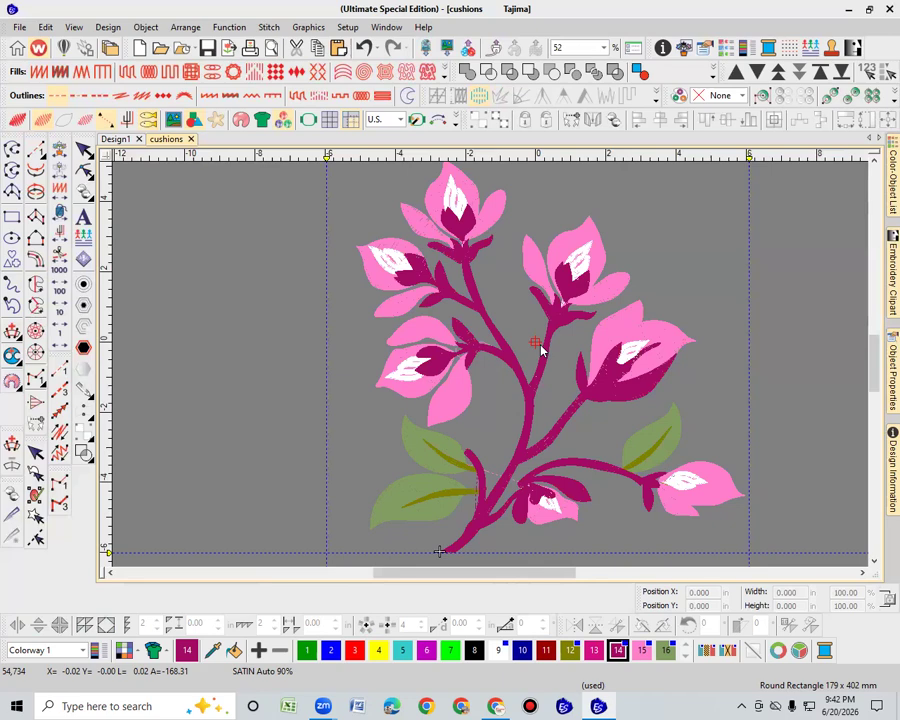
- Turn on TrueView and magnify the upper stem's stitches up close
{"action": "key", "text": "t"}
{"action": "key", "text": "z"}
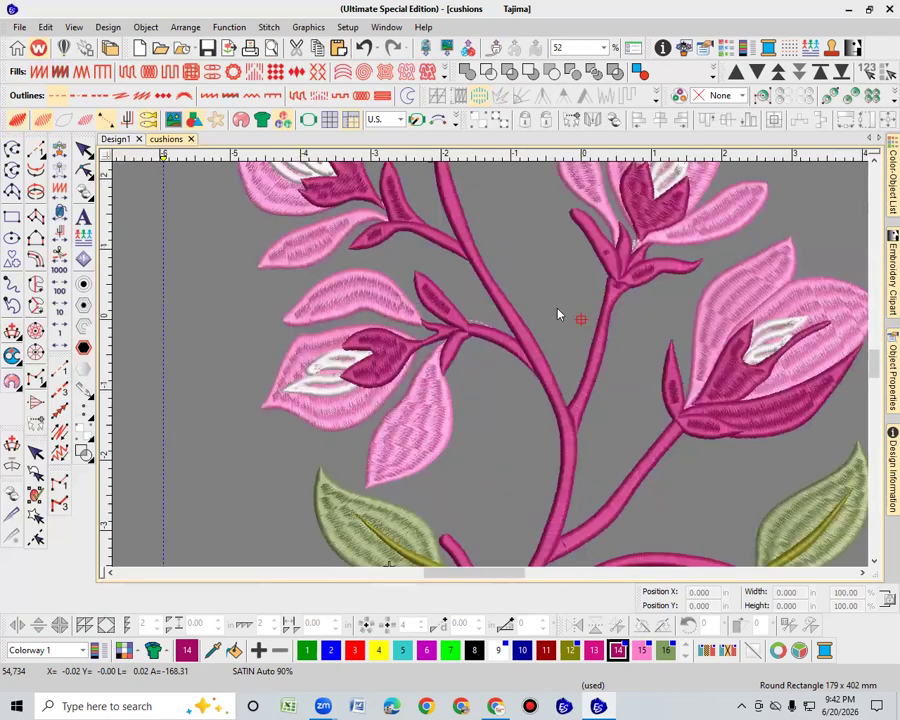
{"action": "key", "text": "t"}
{"action": "key", "text": "shift+z"}
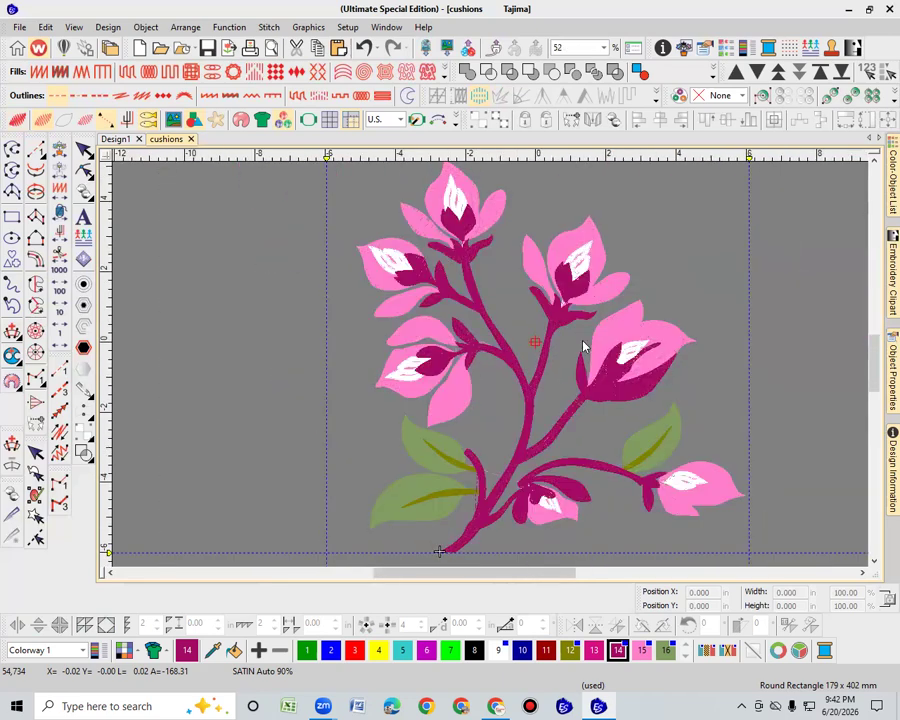
{"action": "key", "text": "z"}
{"action": "key", "text": "t"}
{"action": "key", "text": "z"}
{"action": "key", "text": "t"}
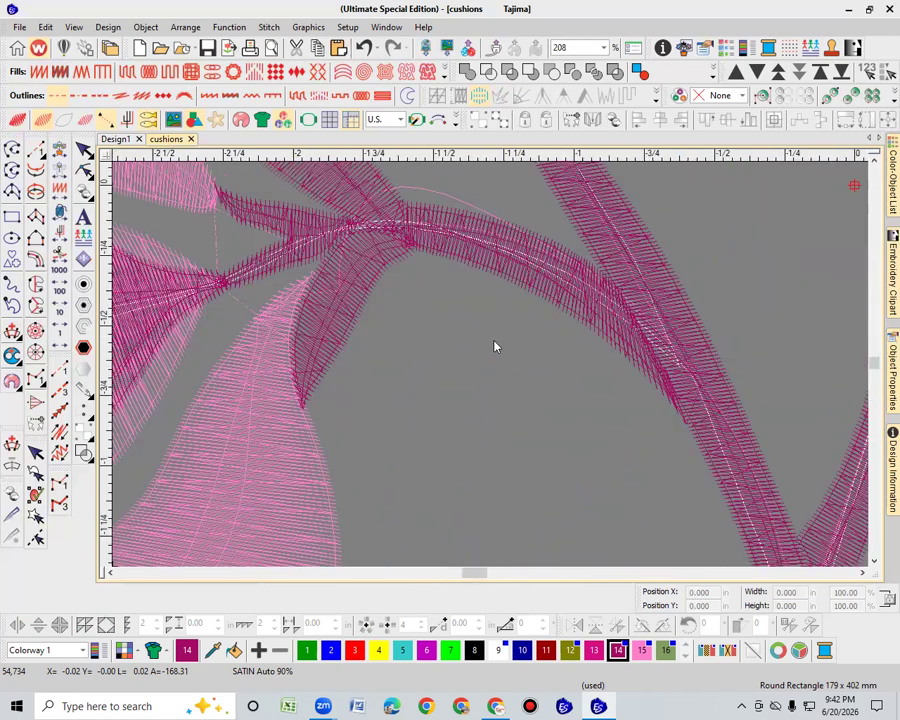
{"action": "key", "text": "Right"}
{"action": "key", "text": "Up"}
{"action": "key", "text": "z"}
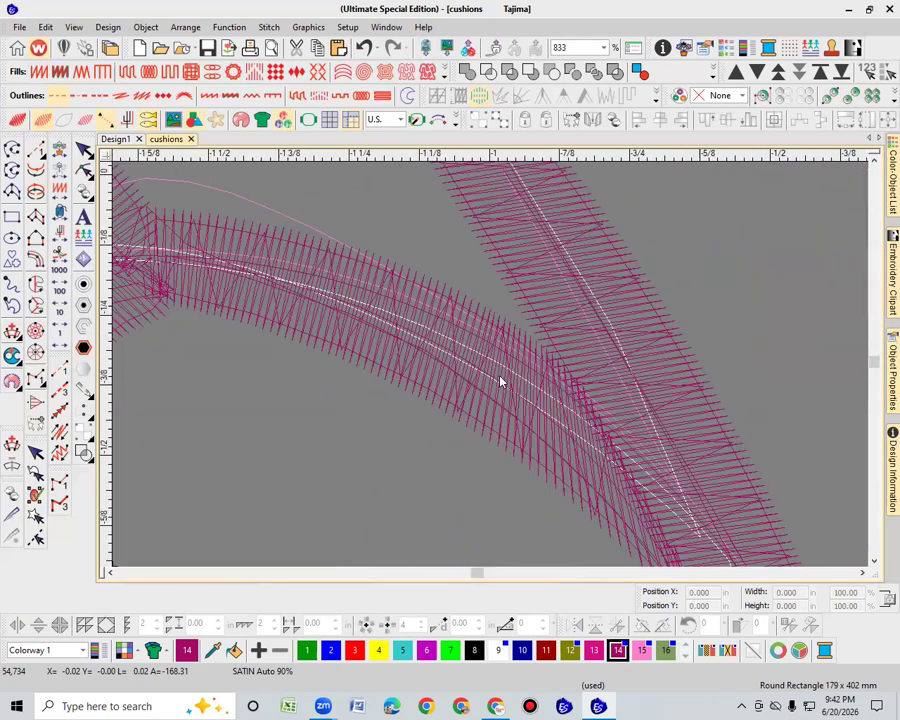
{"action": "key", "text": "z"}
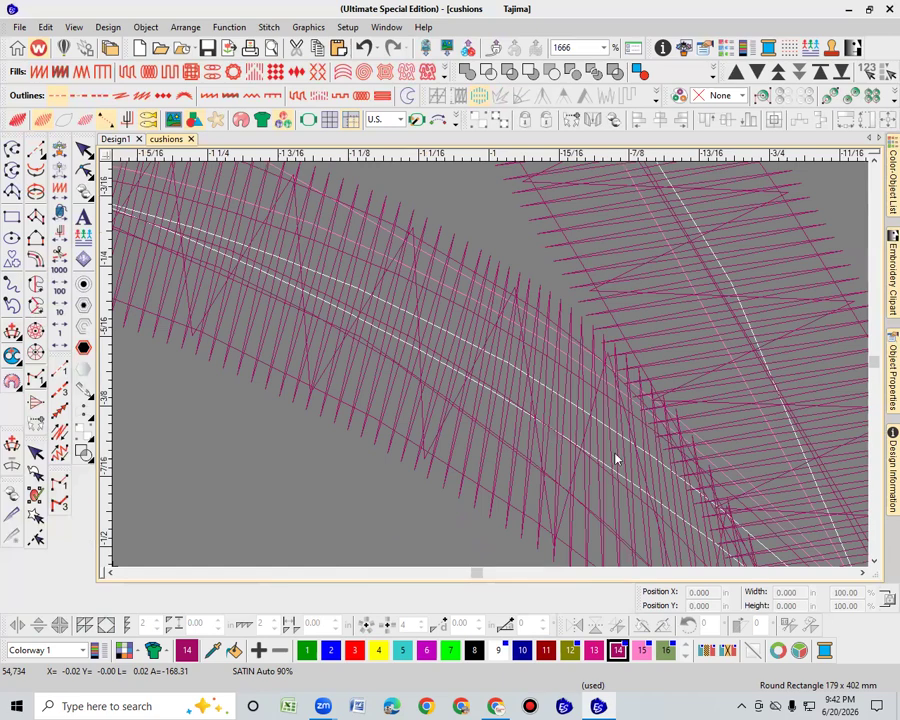
{"action": "key", "text": "shift+z"}
{"action": "key", "text": "shift+z"}
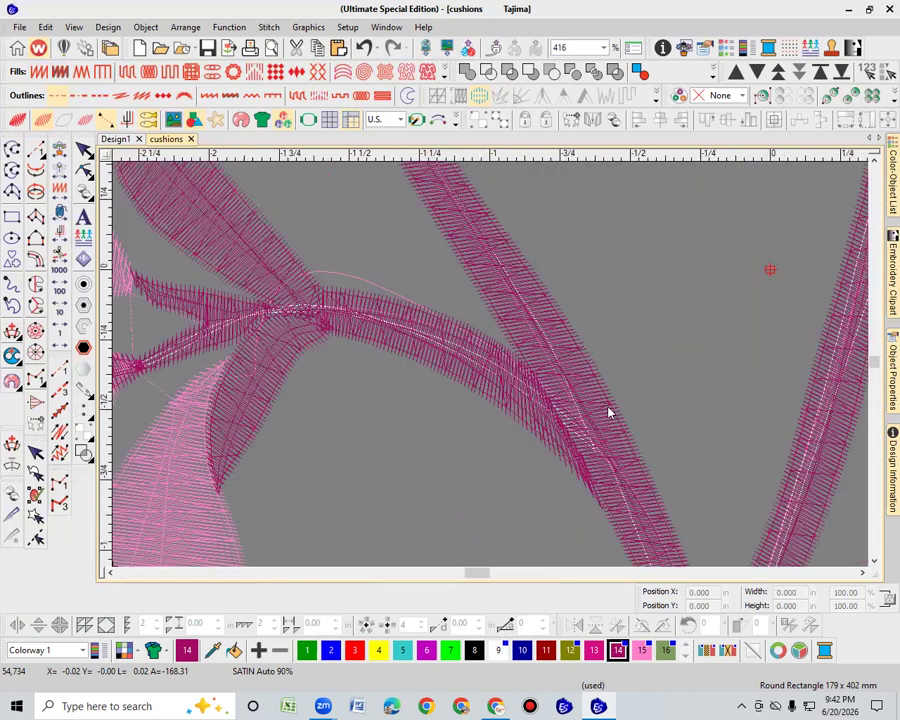
- Inspect the lower stem junction stitches, then zoom out to the whole spray at 17%
{"action": "key", "text": "Down"}
{"action": "scroll", "coordinate": [490, 370], "scroll_direction": "down", "scroll_amount": 3}
{"action": "key", "text": "Down"}
{"action": "key", "text": "Down"}
{"action": "key", "text": "z"}
{"action": "key", "text": "Up"}
{"action": "key", "text": "z"}
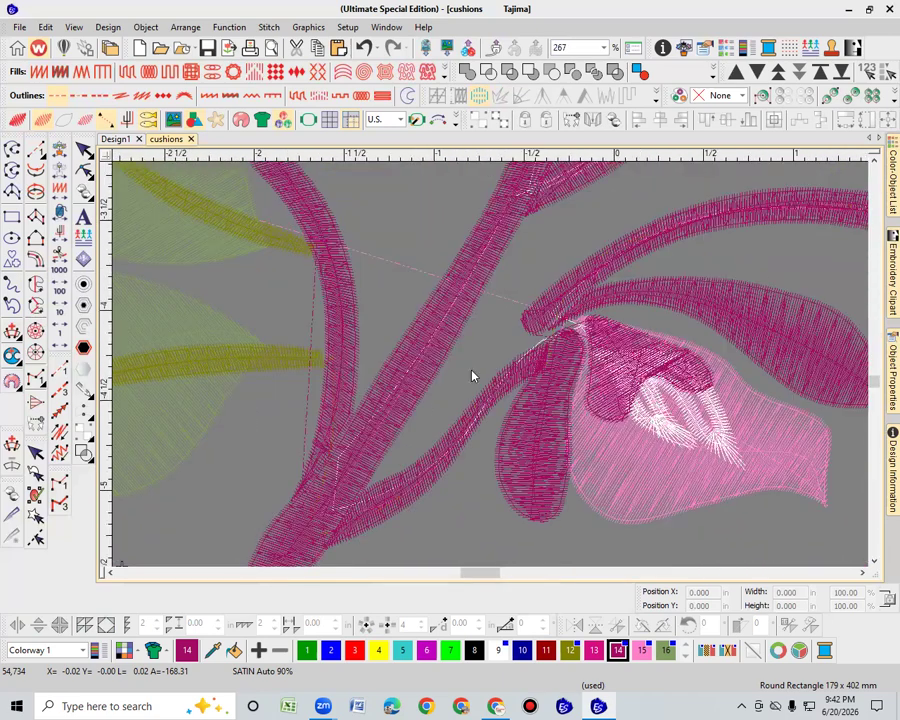
{"action": "key", "text": "z"}
{"action": "key", "text": "z"}
{"action": "key", "text": "z"}
{"action": "key", "text": "z"}
{"action": "key", "text": "z"}
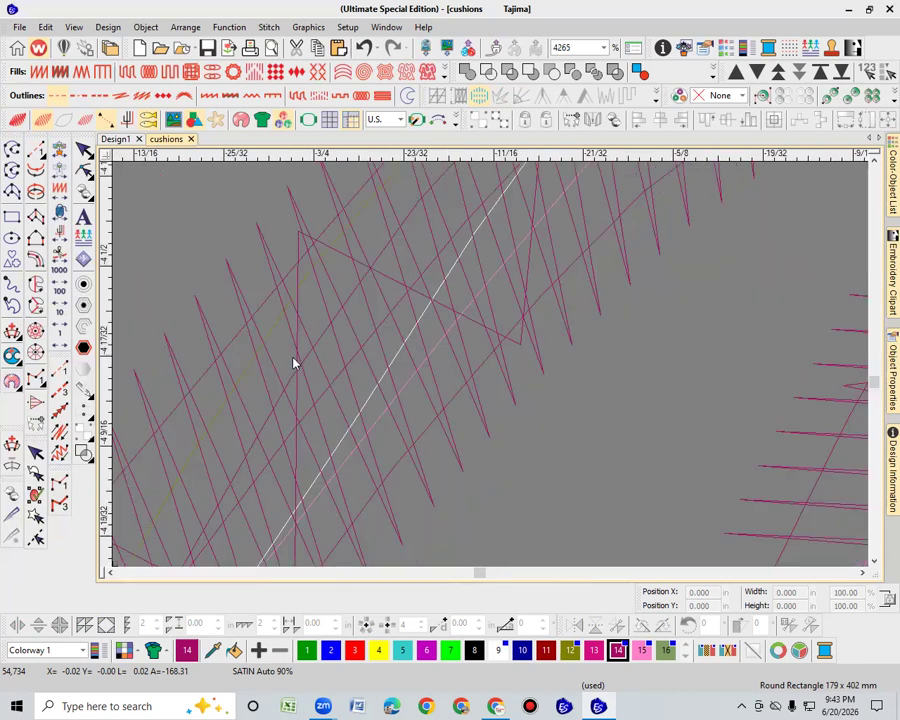
{"action": "key", "text": "shift+z"}
{"action": "key", "text": "shift+z"}
{"action": "key", "text": "shift+z"}
{"action": "key", "text": "shift+z"}
{"action": "key", "text": "shift+z"}
{"action": "key", "text": "shift+z"}
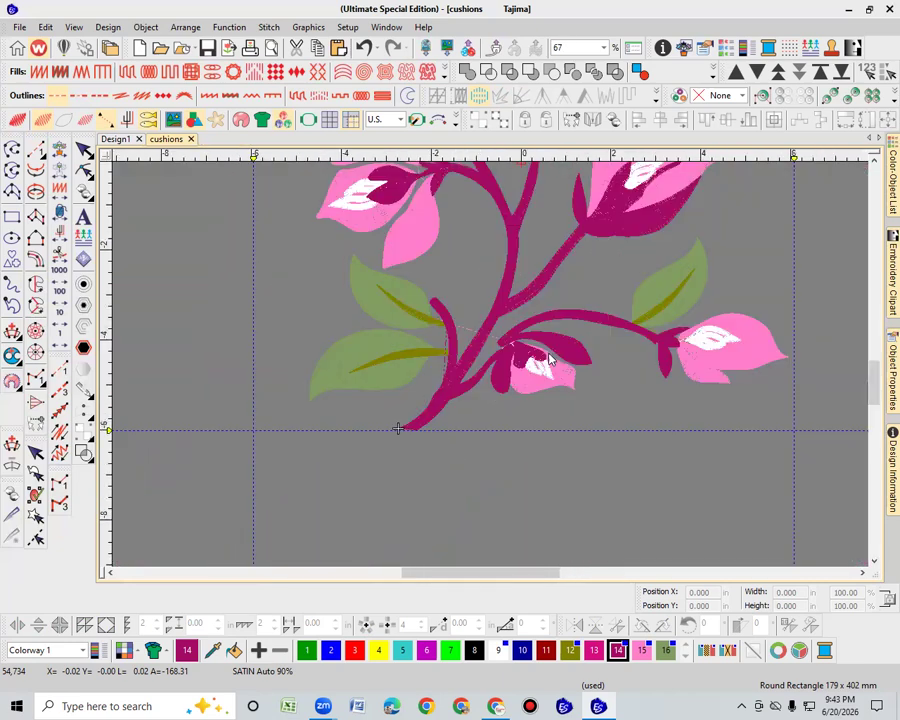
{"action": "scroll", "coordinate": [388, 255], "scroll_direction": "up", "scroll_amount": 2}
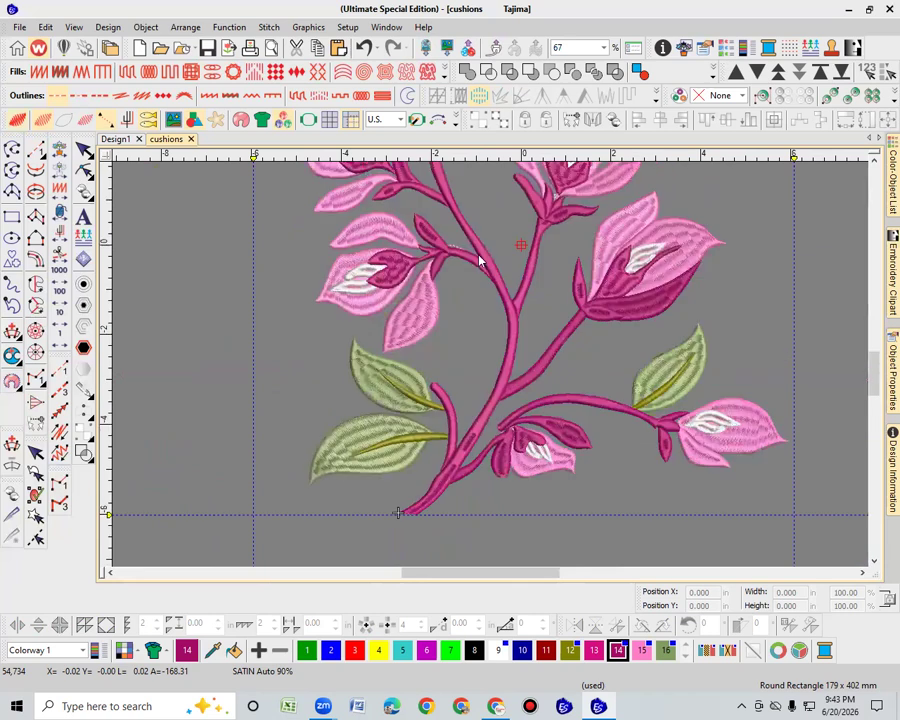
{"action": "key", "text": "shift+z"}
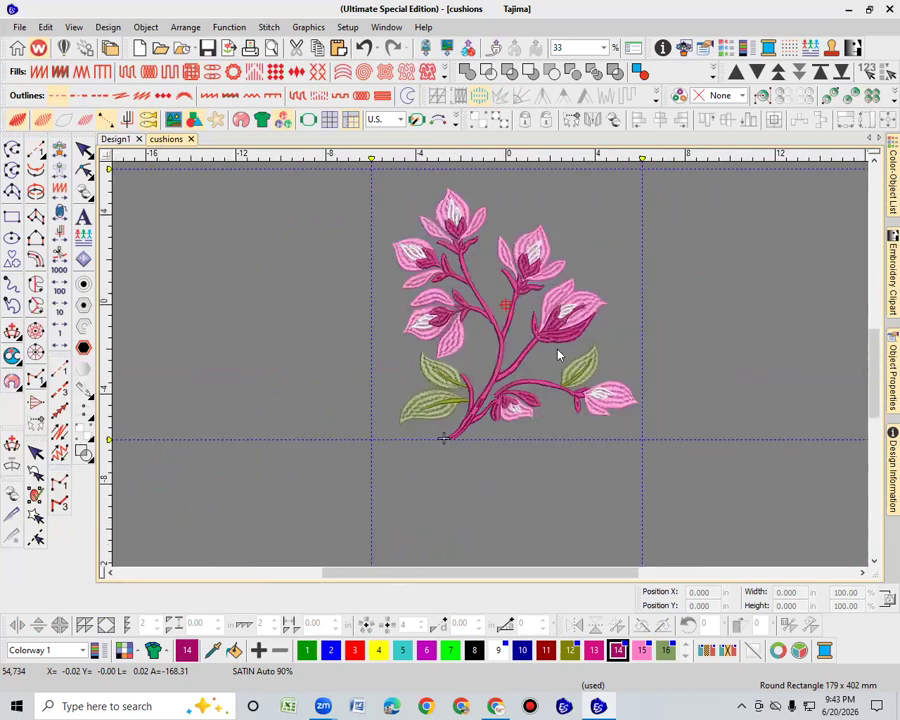
{"action": "key", "text": "z"}
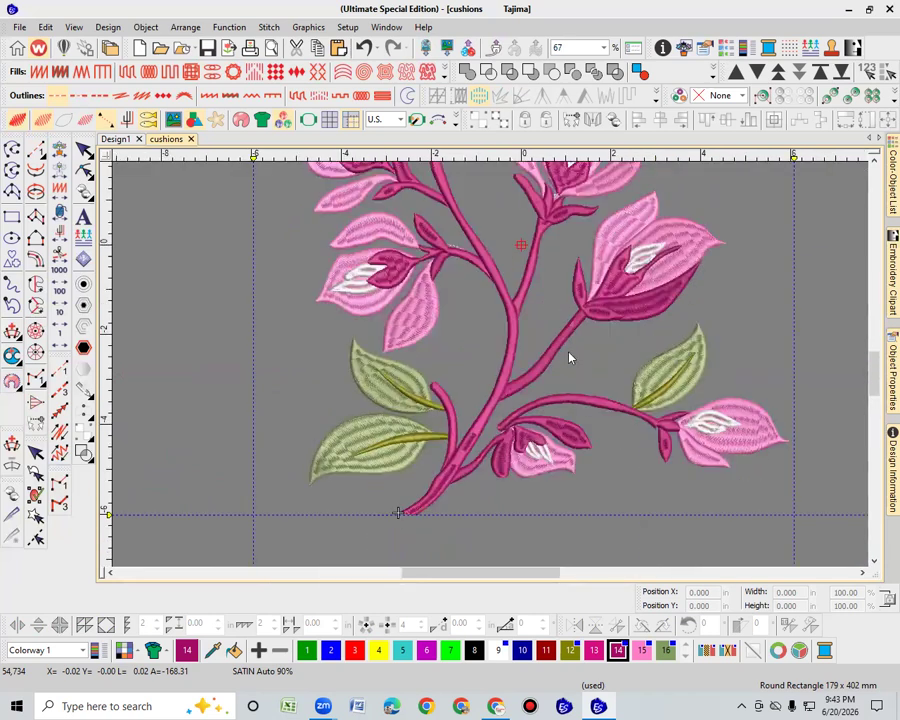
{"action": "scroll", "coordinate": [568, 357], "scroll_direction": "up", "scroll_amount": 2}
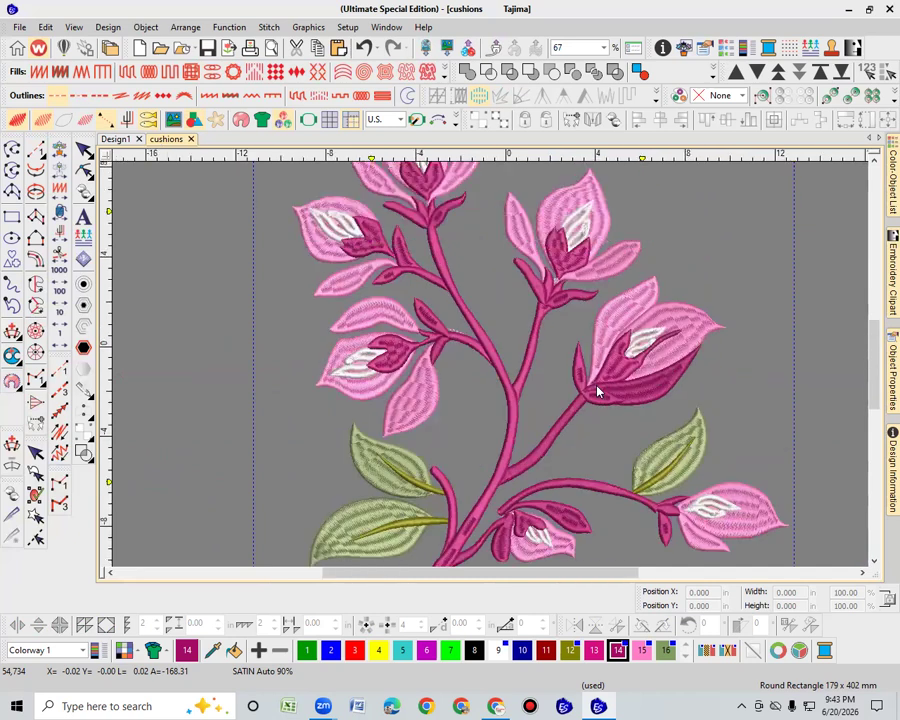
{"action": "key", "text": "shift+z"}
{"action": "key", "text": "shift+z"}
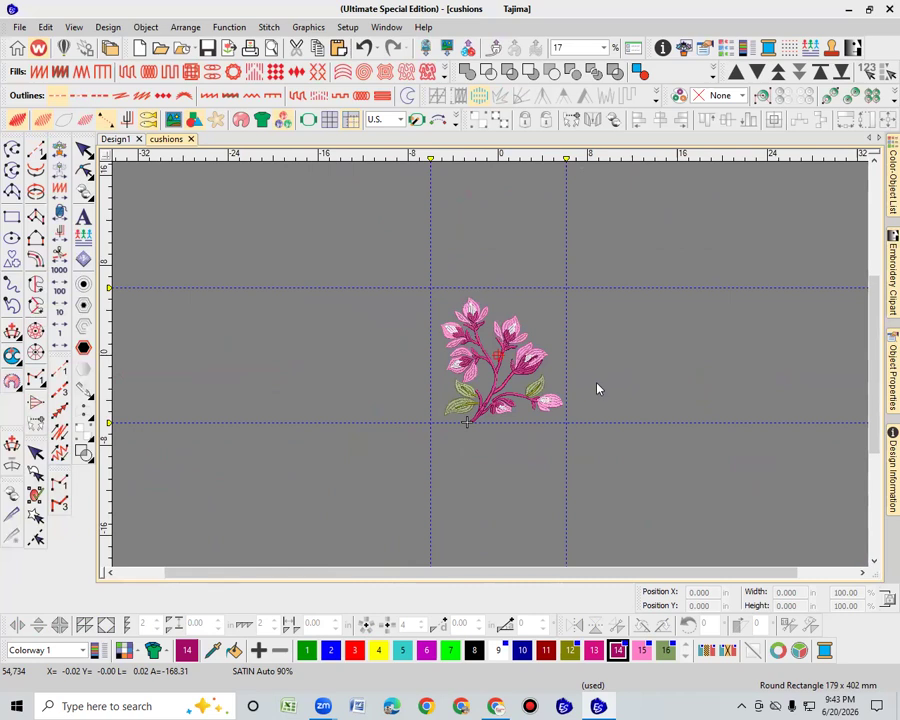
- Draw a ten-point run-stitch line bending around the flower spray
{"action": "left_click", "coordinate": [59, 370]}
{"action": "left_click", "coordinate": [239, 339]}
{"action": "left_click", "coordinate": [320, 266]}
{"action": "left_click", "coordinate": [389, 262]}
{"action": "left_click", "coordinate": [511, 261]}
{"action": "left_click", "coordinate": [628, 350]}
{"action": "left_click", "coordinate": [542, 440]}
{"action": "left_click", "coordinate": [492, 438]}
{"action": "left_click", "coordinate": [396, 399]}
{"action": "left_click", "coordinate": [395, 385]}
{"action": "key", "text": "Return"}
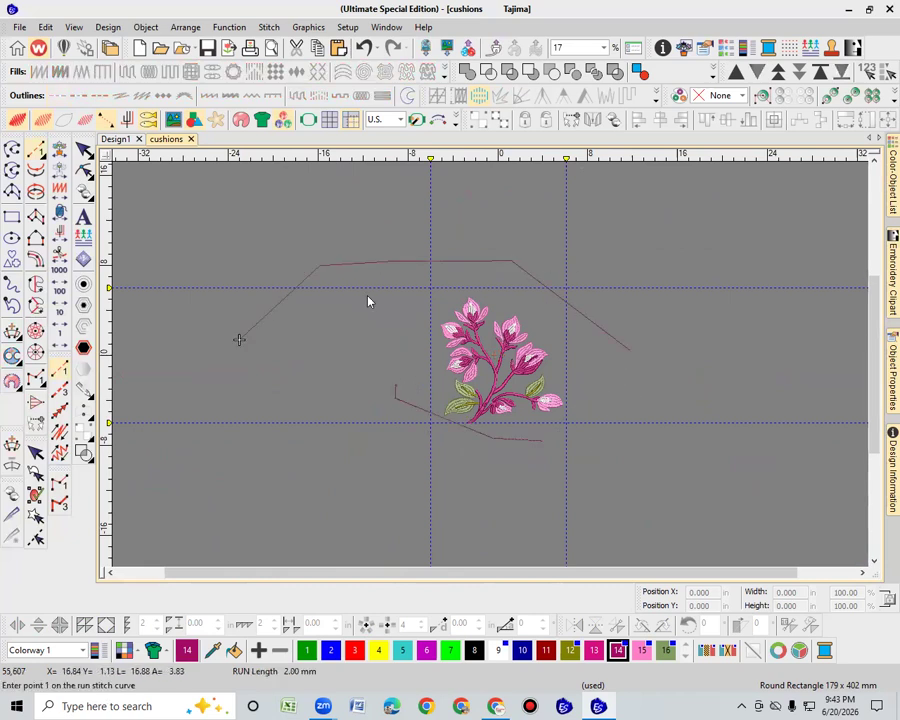
- Zoom in to check the new run line, then select it as object 95
{"action": "scroll", "coordinate": [490, 282], "scroll_direction": "up", "scroll_amount": 4}
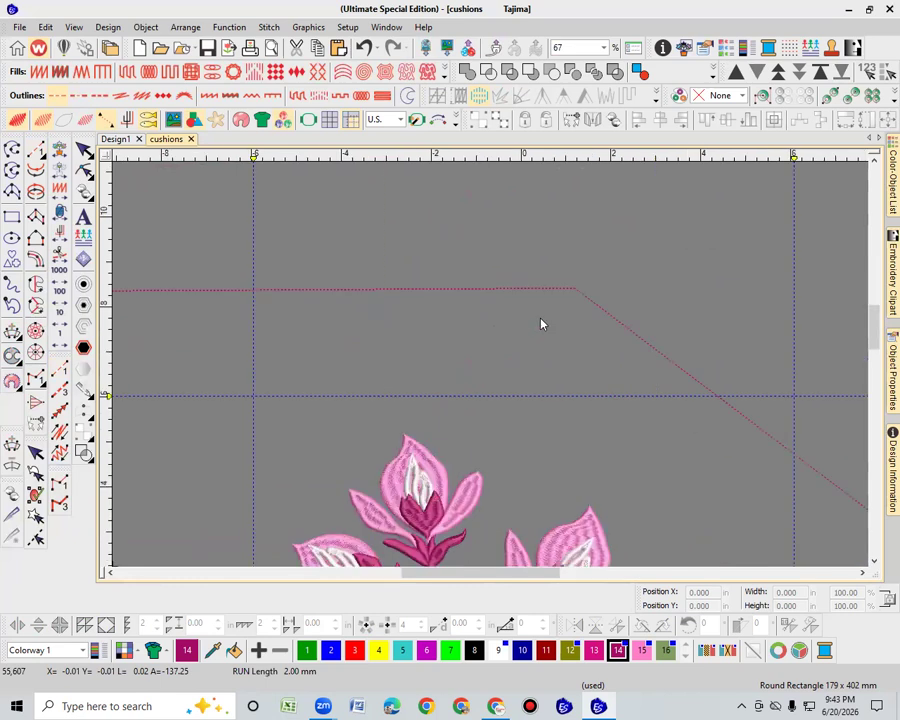
{"action": "scroll", "coordinate": [540, 323], "scroll_direction": "up", "scroll_amount": 2}
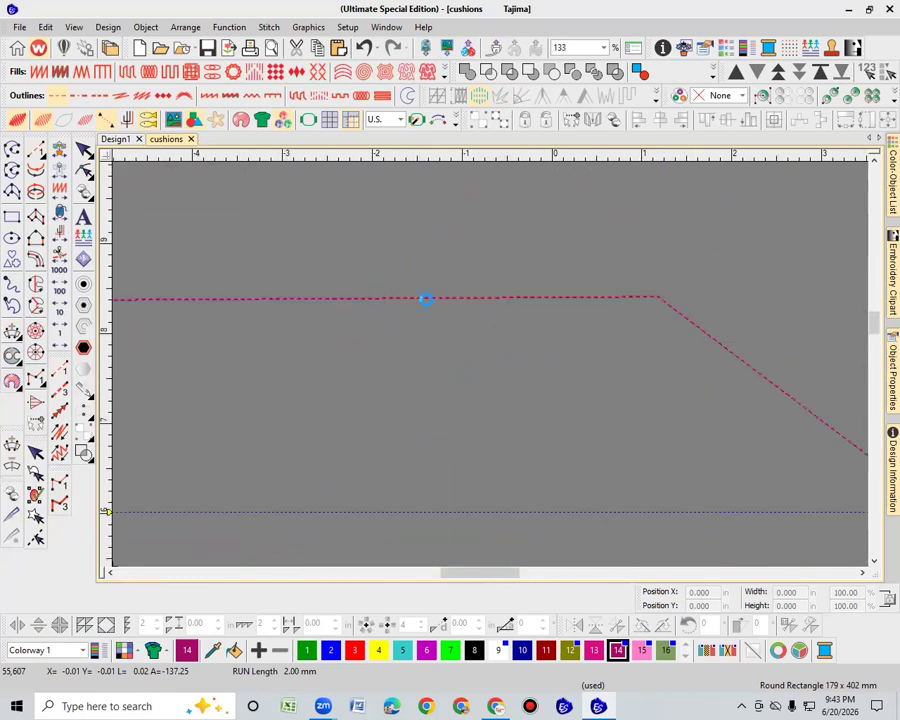
{"action": "scroll", "coordinate": [426, 299], "scroll_direction": "up", "scroll_amount": 2}
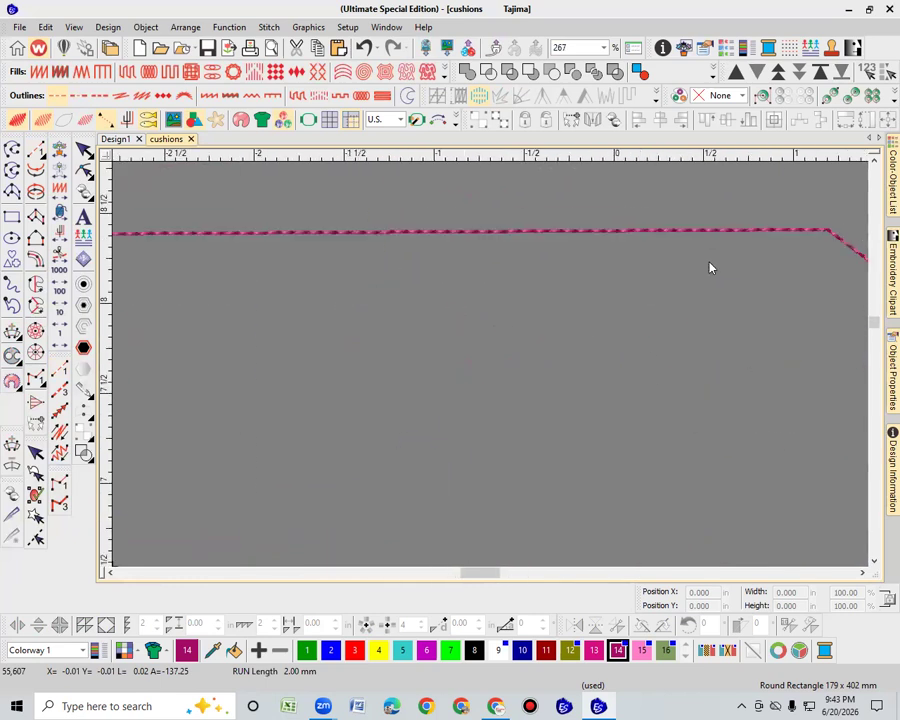
{"action": "scroll", "coordinate": [590, 337], "scroll_direction": "down", "scroll_amount": 4}
{"action": "scroll", "coordinate": [559, 368], "scroll_direction": "down", "scroll_amount": 2}
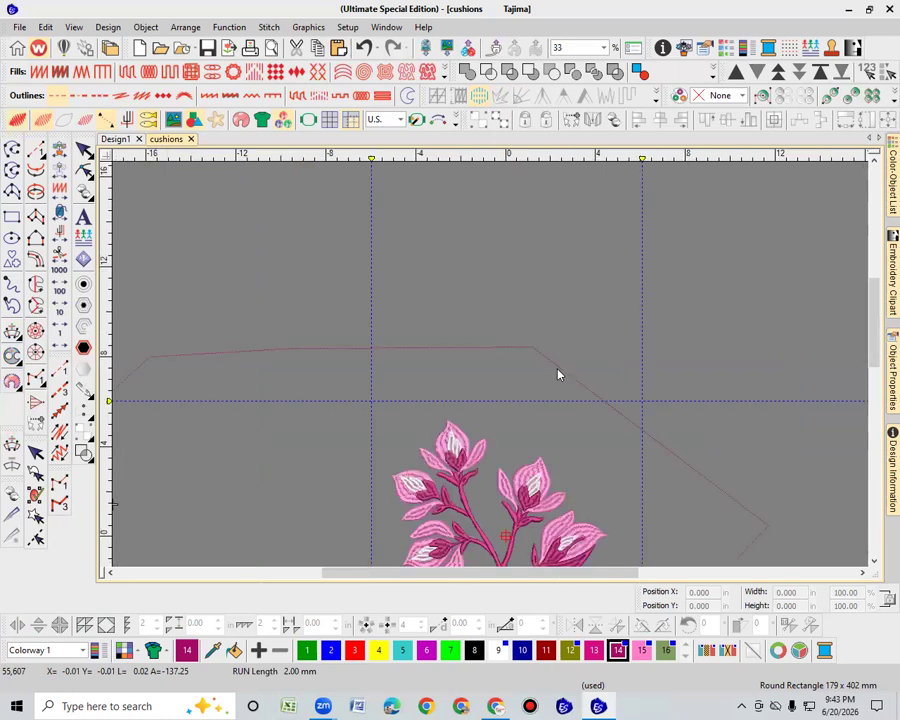
{"action": "key", "text": "Escape"}
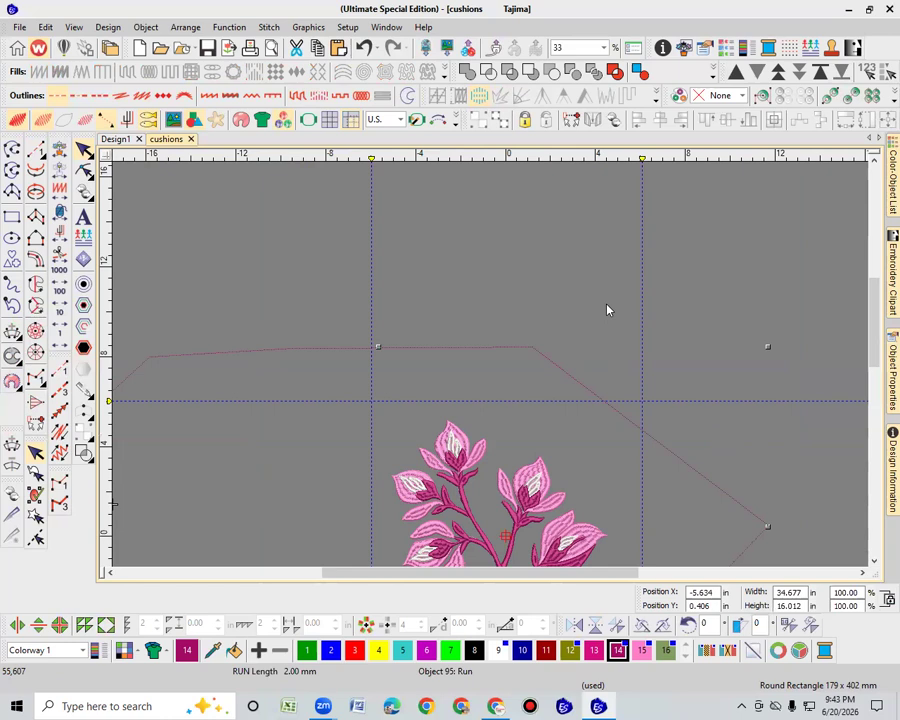
- Delete the run stitch line and fit the whole bougainvillea spray in the window
{"action": "key", "text": "Delete"}
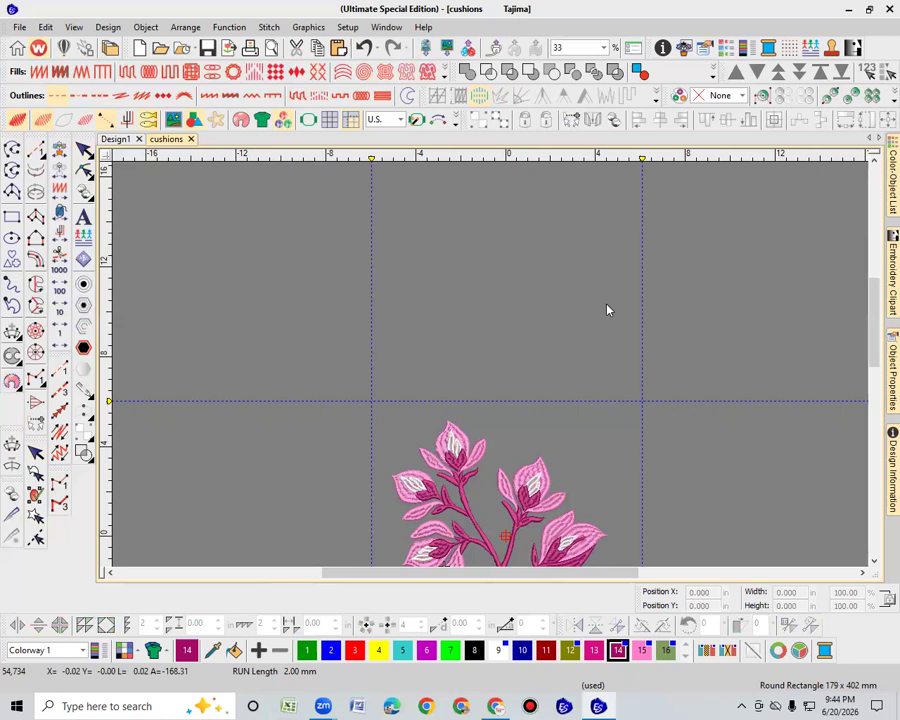
{"action": "key", "text": "0"}
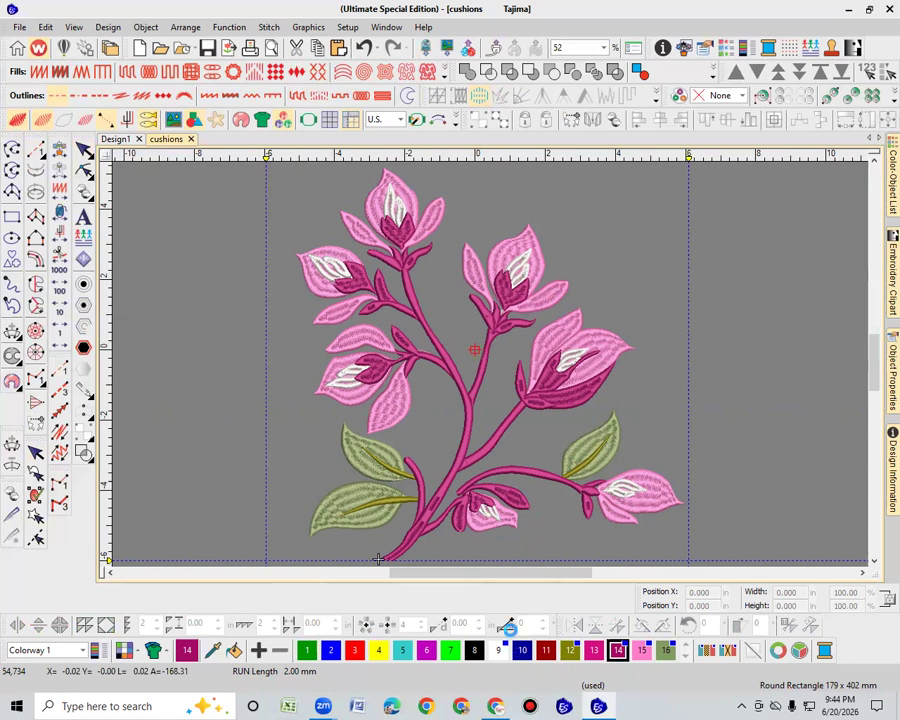
- Open the Pinterest bookmark from the Media folder in a new tab
{"action": "mouse_move", "coordinate": [500, 706]}
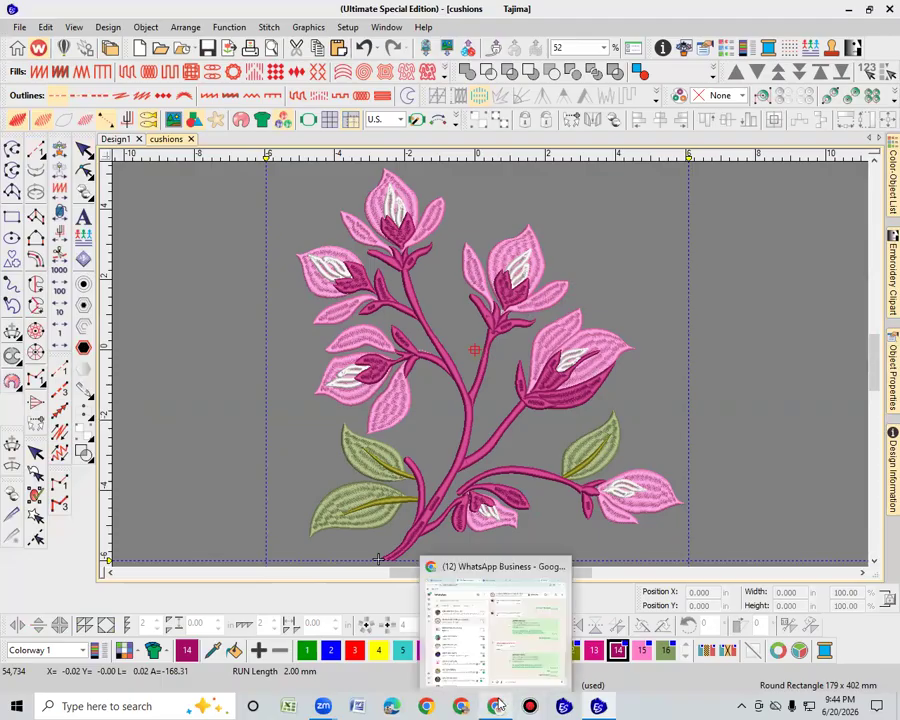
{"action": "left_click", "coordinate": [505, 635]}
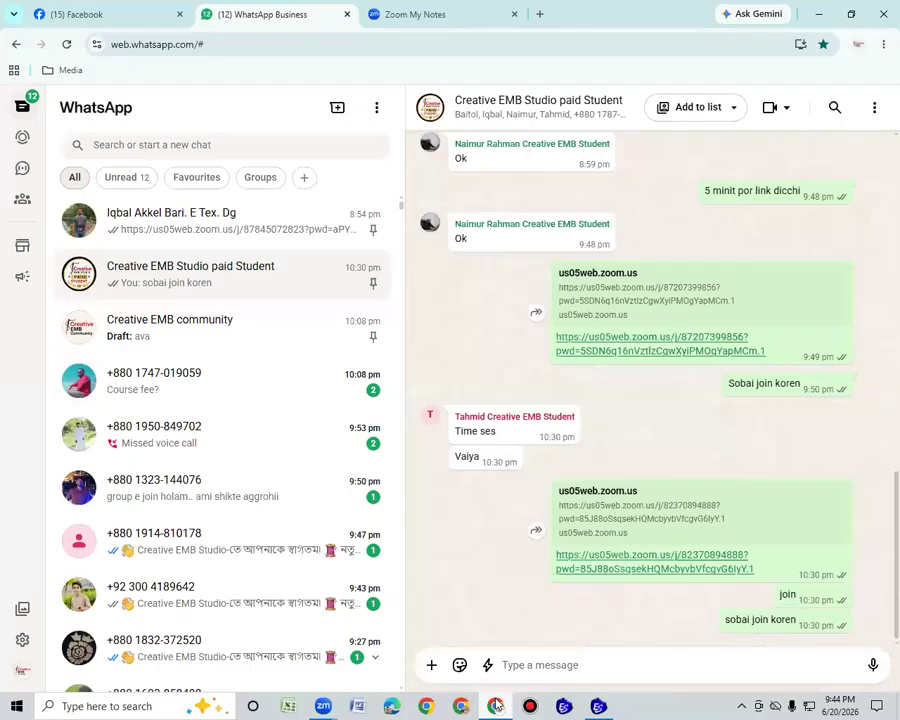
{"action": "left_click", "coordinate": [68, 70]}
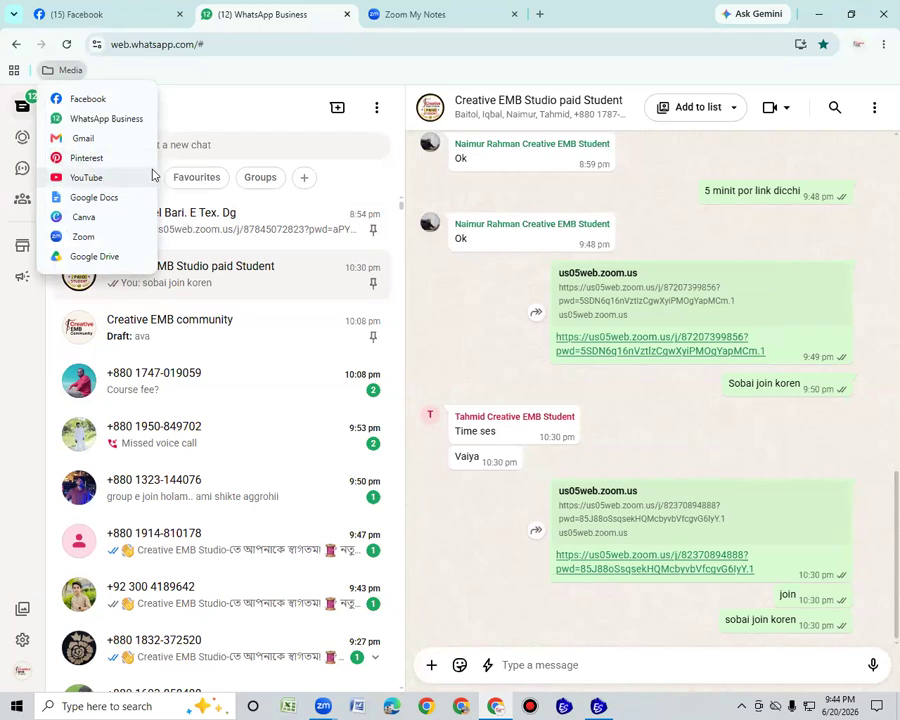
{"action": "right_click", "coordinate": [98, 160]}
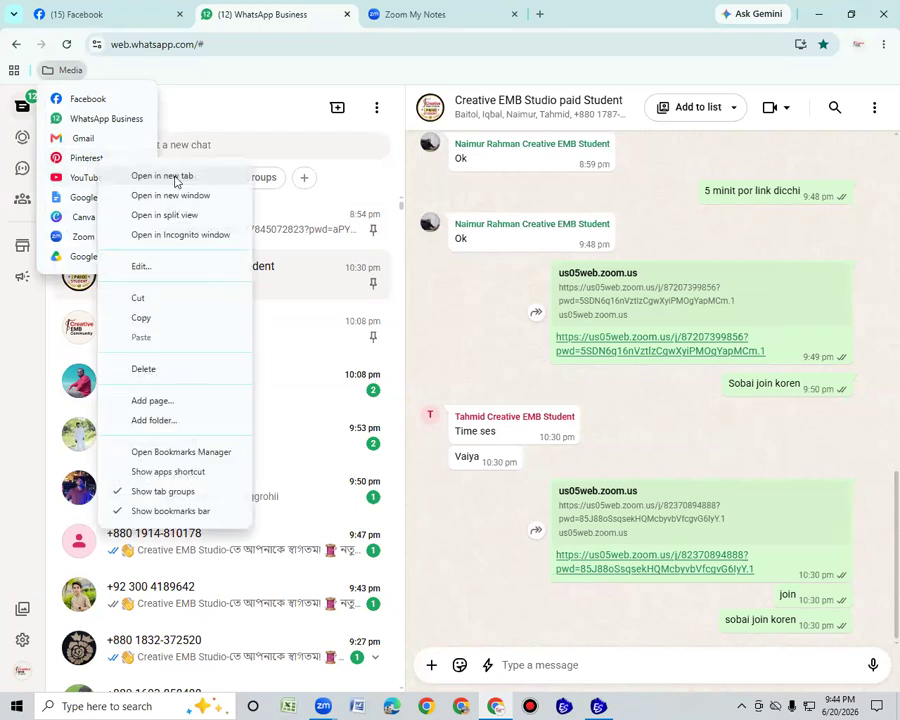
{"action": "left_click", "coordinate": [163, 176]}
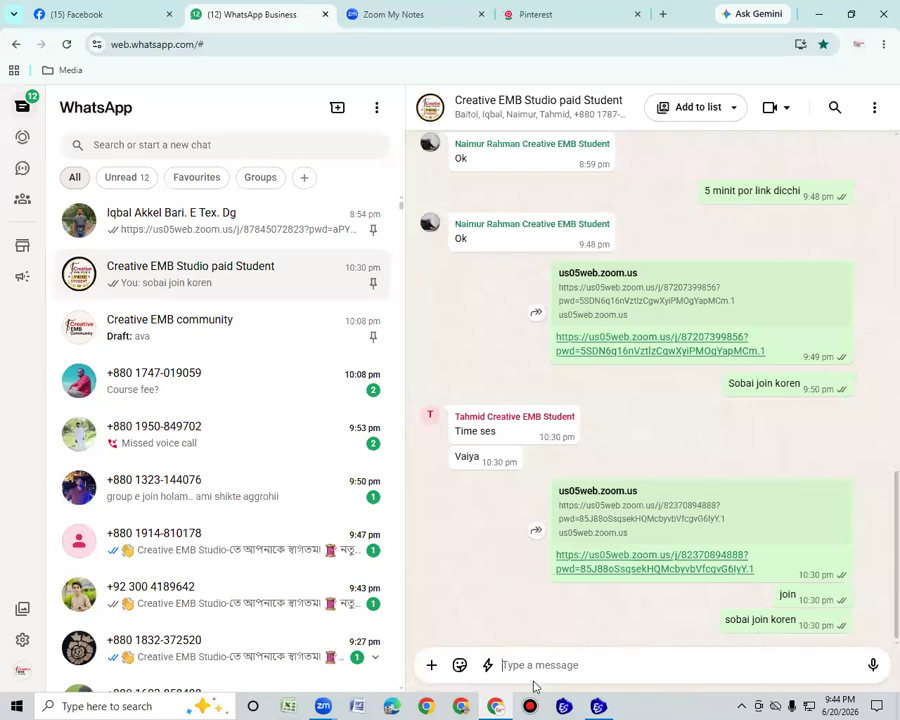
- Send the numeric code to the paid student group chat, then go to the Zoom notes tab
{"action": "mouse_move", "coordinate": [323, 706]}
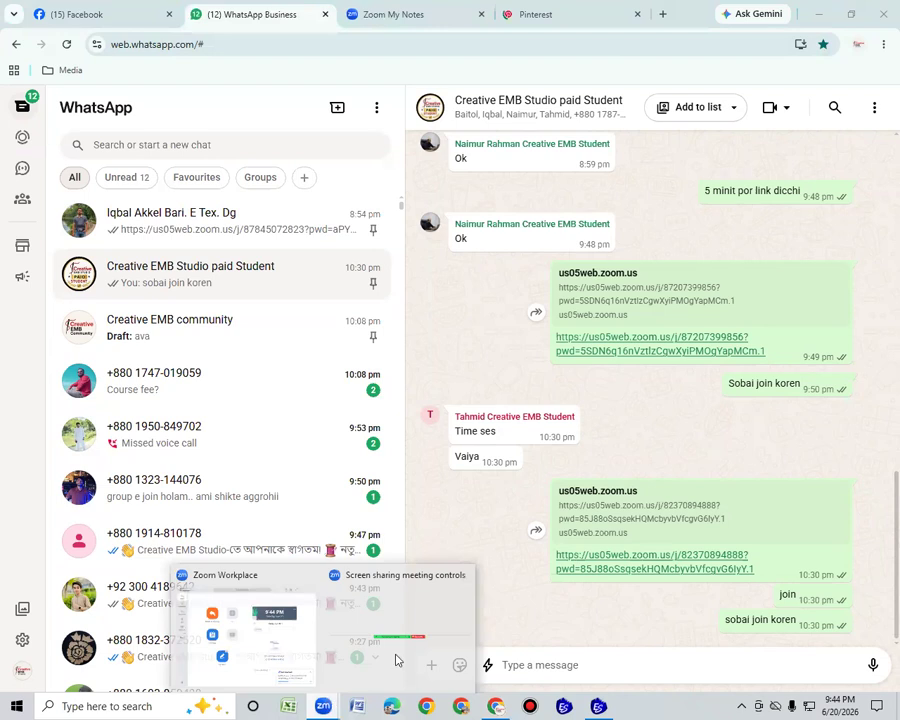
{"action": "left_click", "coordinate": [561, 665]}
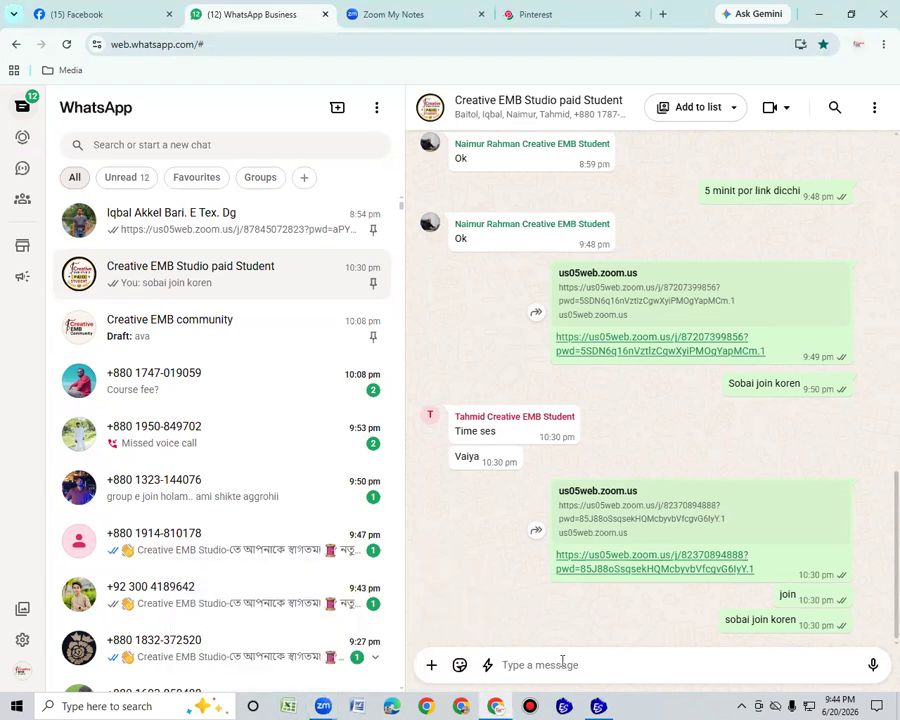
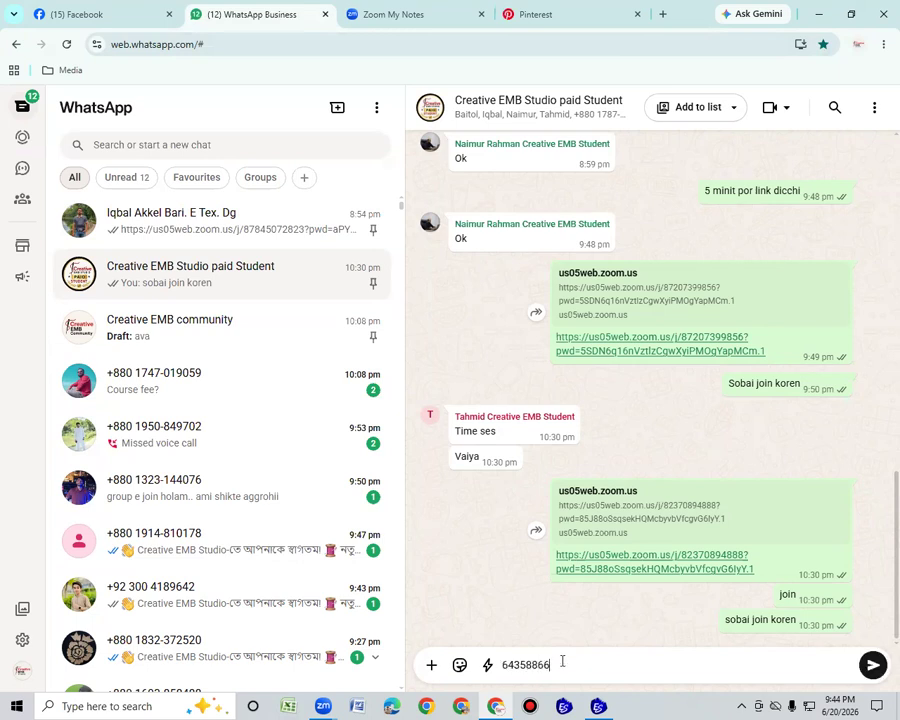
{"action": "key", "text": "Return"}
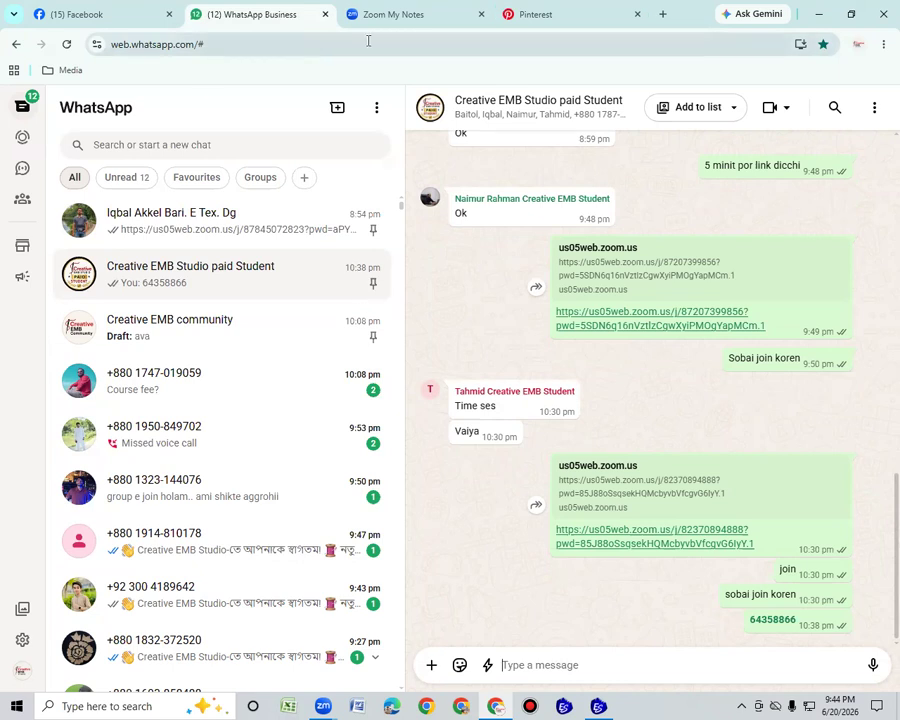
{"action": "key", "text": "ctrl+Tab"}
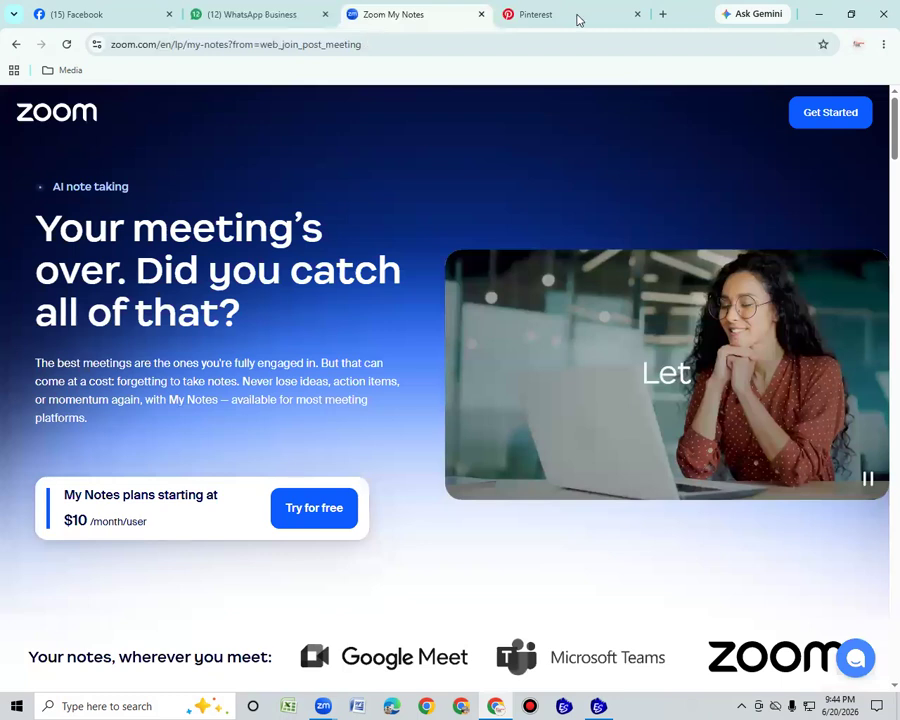
- Download the Stag Embroidery Logo Design pin image from Pinterest
{"action": "key", "text": "ctrl+Tab"}
{"action": "left_click", "coordinate": [749, 310]}
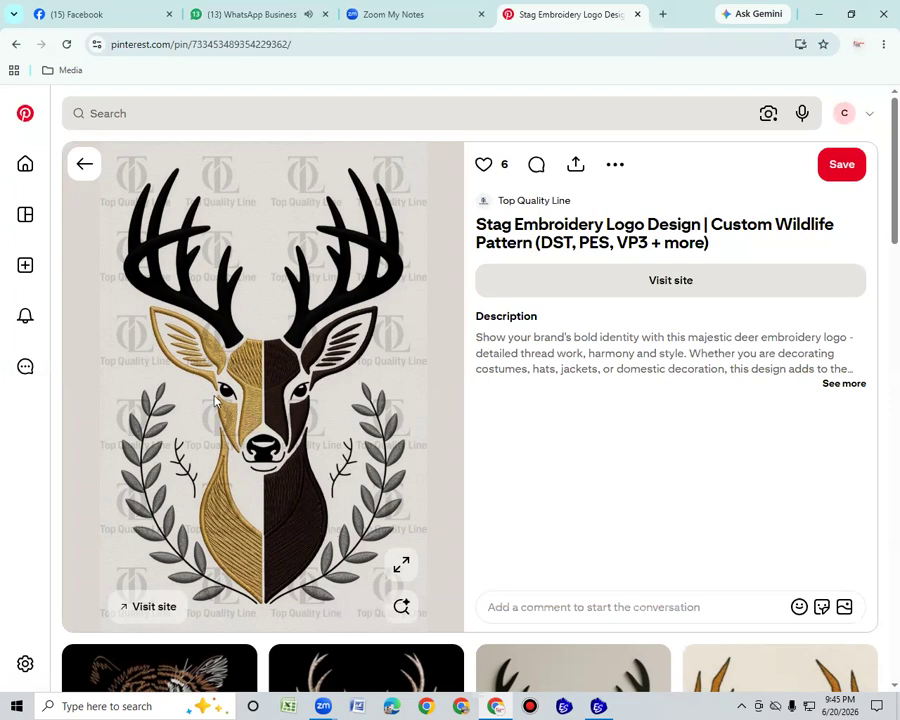
{"action": "left_click", "coordinate": [614, 167]}
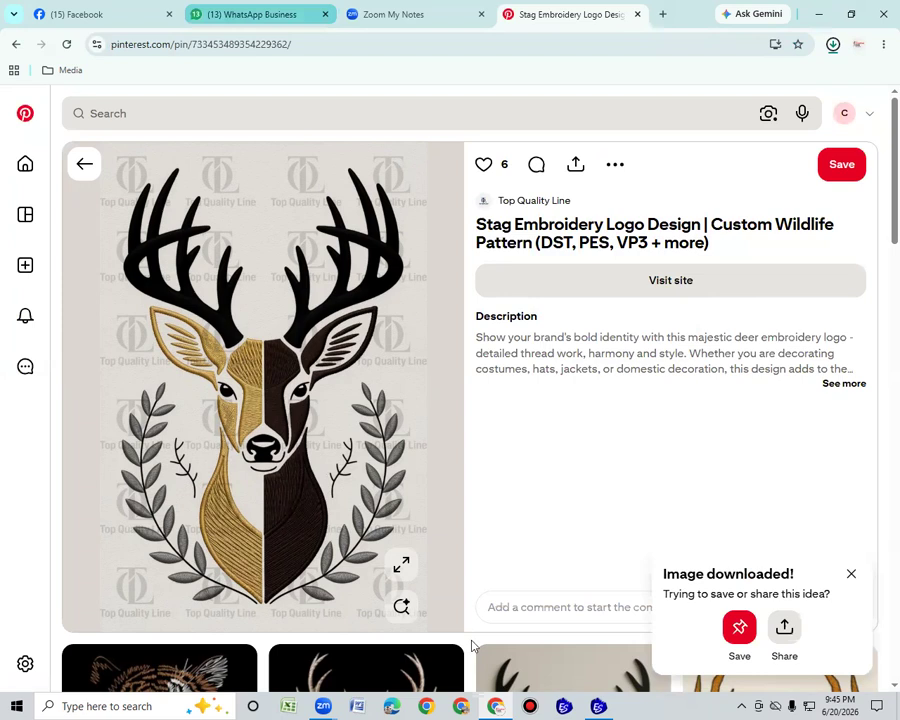
{"action": "left_click", "coordinate": [252, 15]}
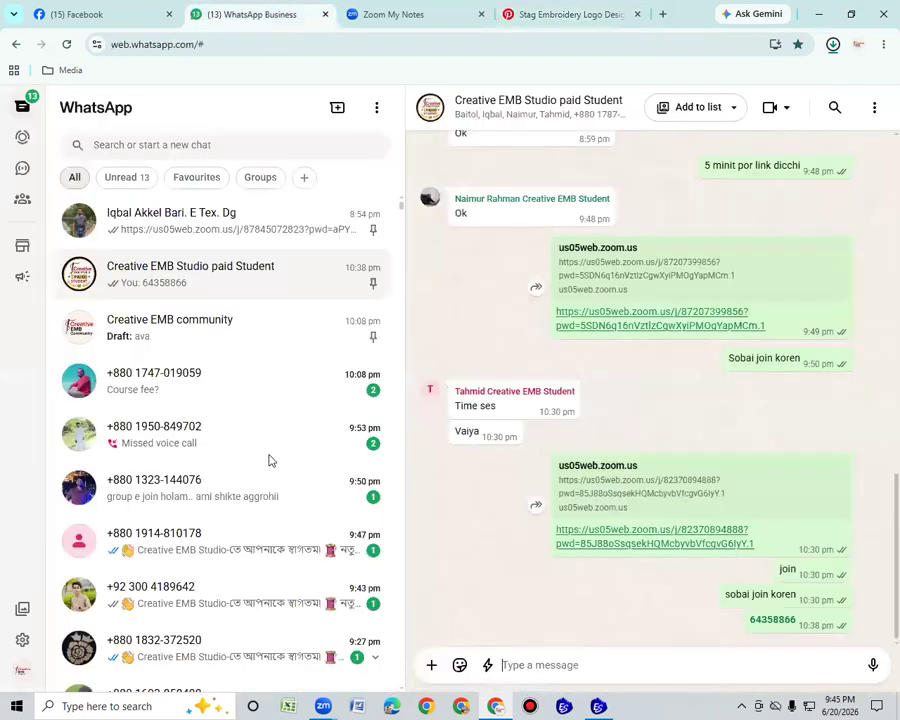
- Post the downloaded stag embroidery image to the Creative EMB Studio Paid Student Facebook group
{"action": "left_click", "coordinate": [88, 19]}
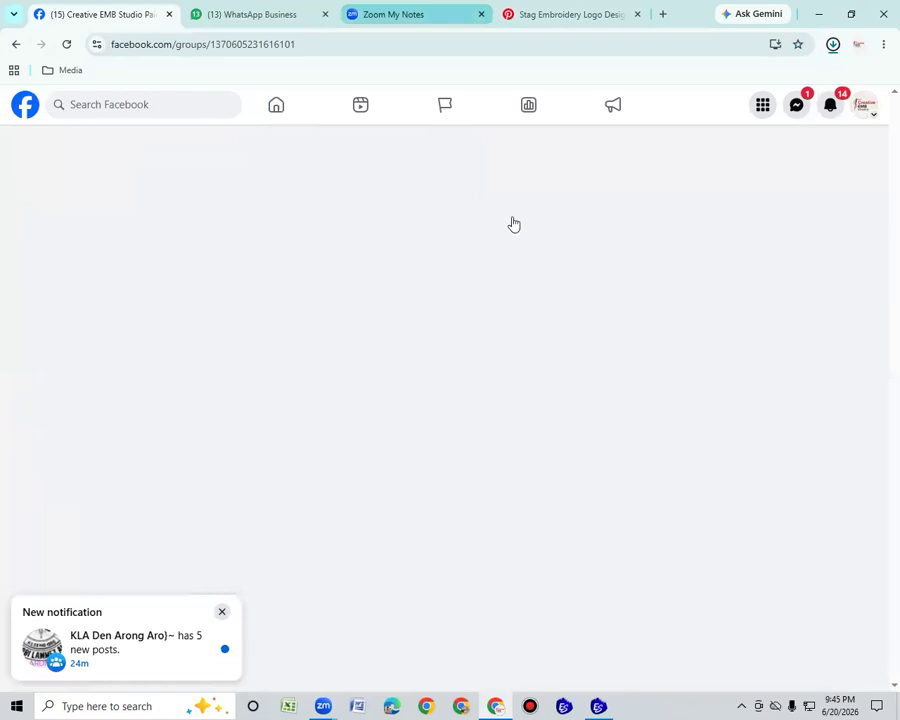
{"action": "scroll", "coordinate": [412, 530], "scroll_direction": "down", "scroll_amount": 3}
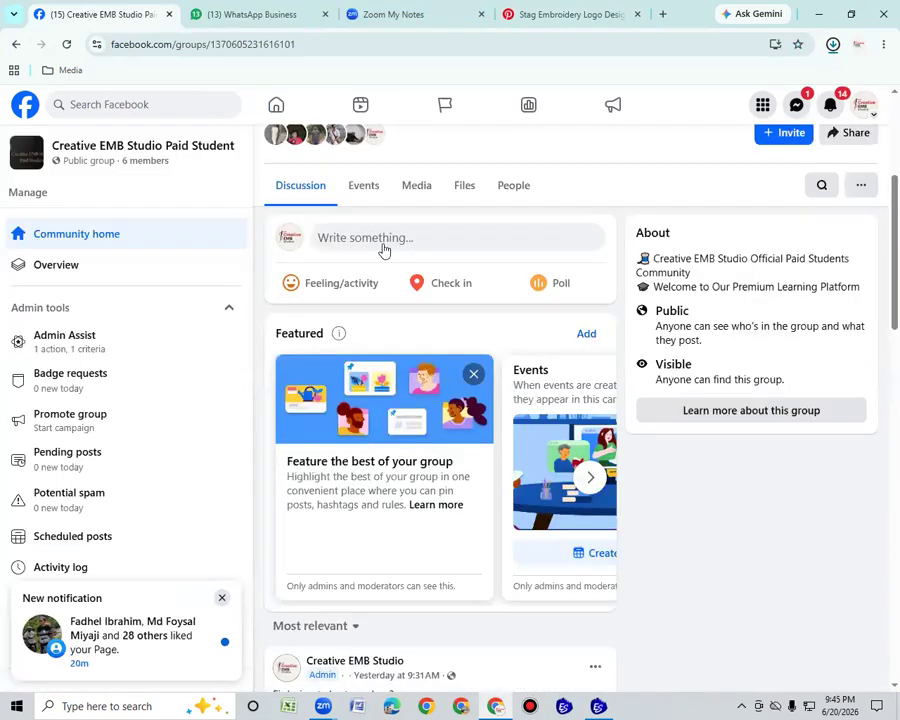
{"action": "left_click", "coordinate": [418, 279]}
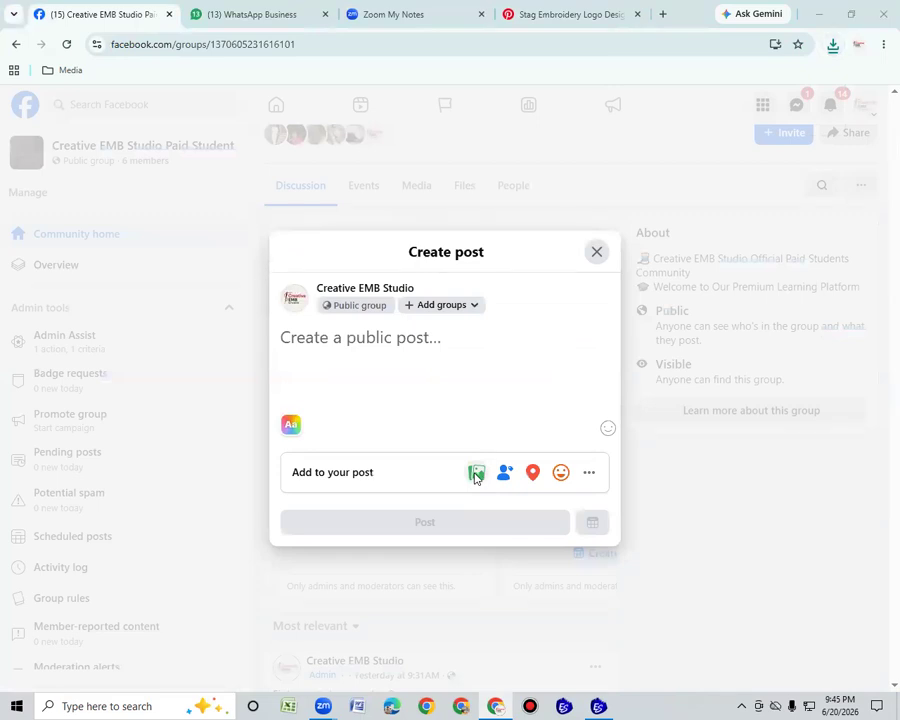
{"action": "left_click", "coordinate": [476, 474]}
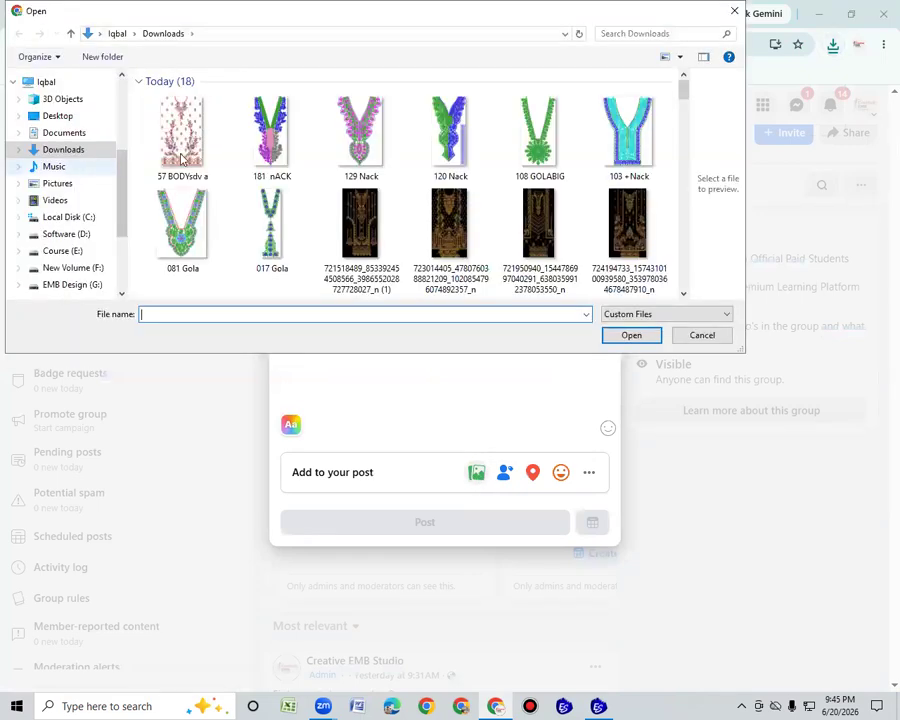
{"action": "left_click", "coordinate": [182, 138]}
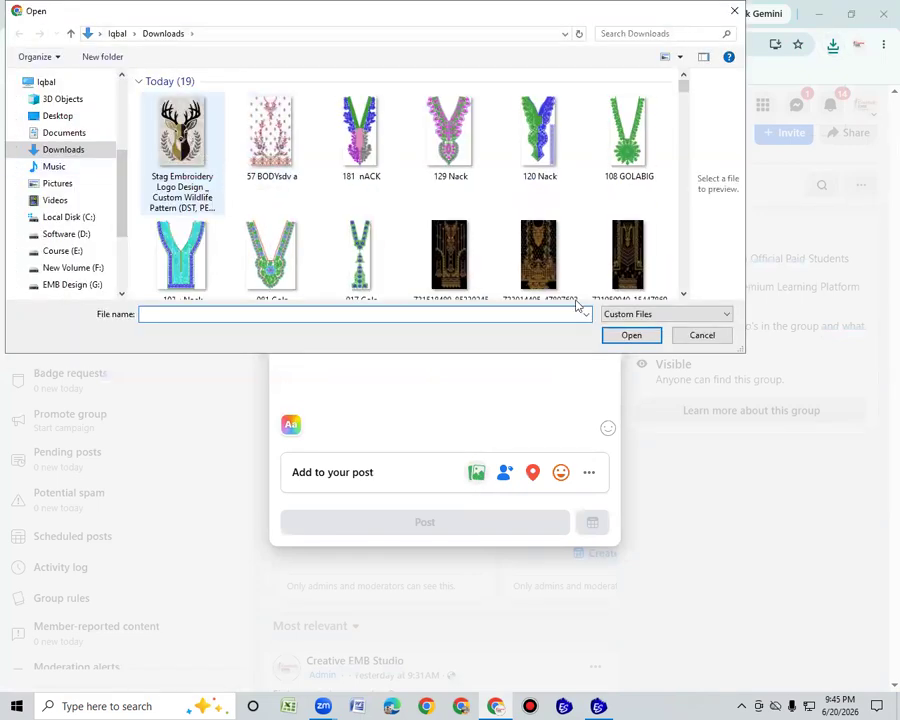
{"action": "left_click", "coordinate": [626, 336]}
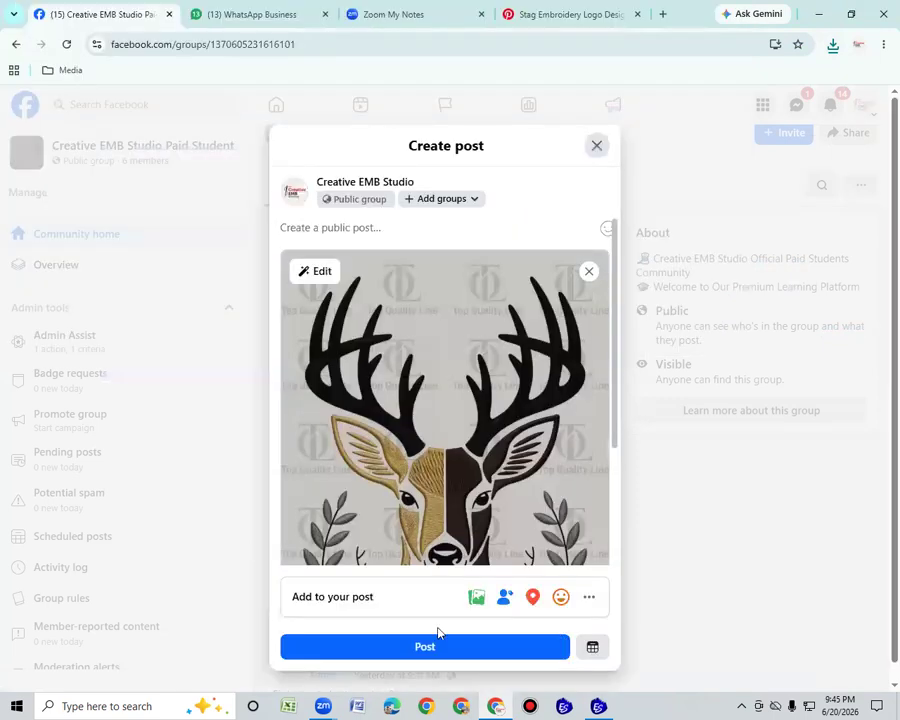
{"action": "left_click", "coordinate": [390, 646]}
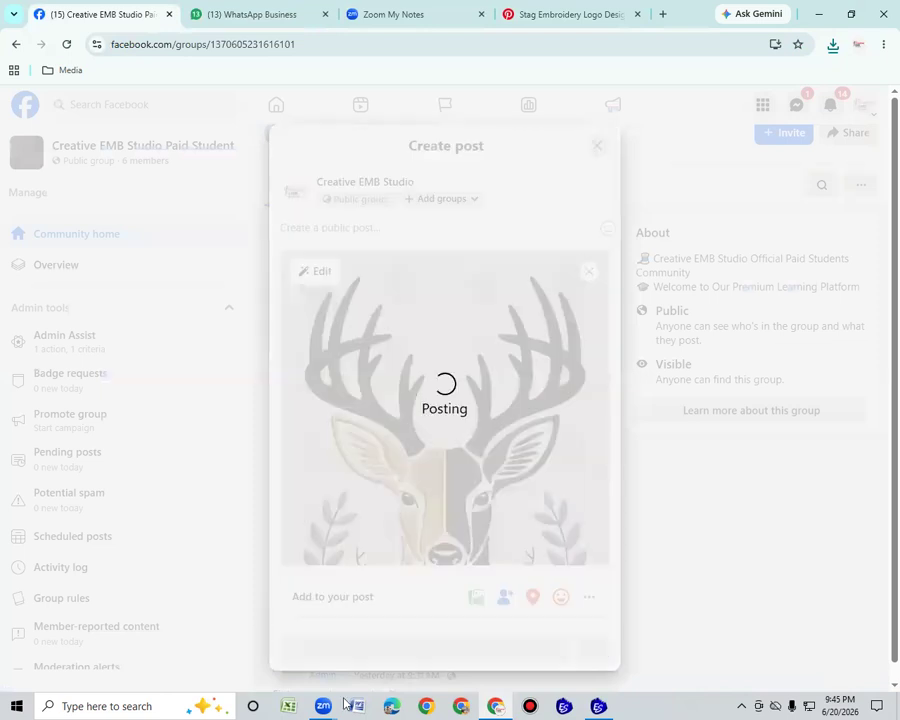
{"action": "left_click", "coordinate": [534, 706]}
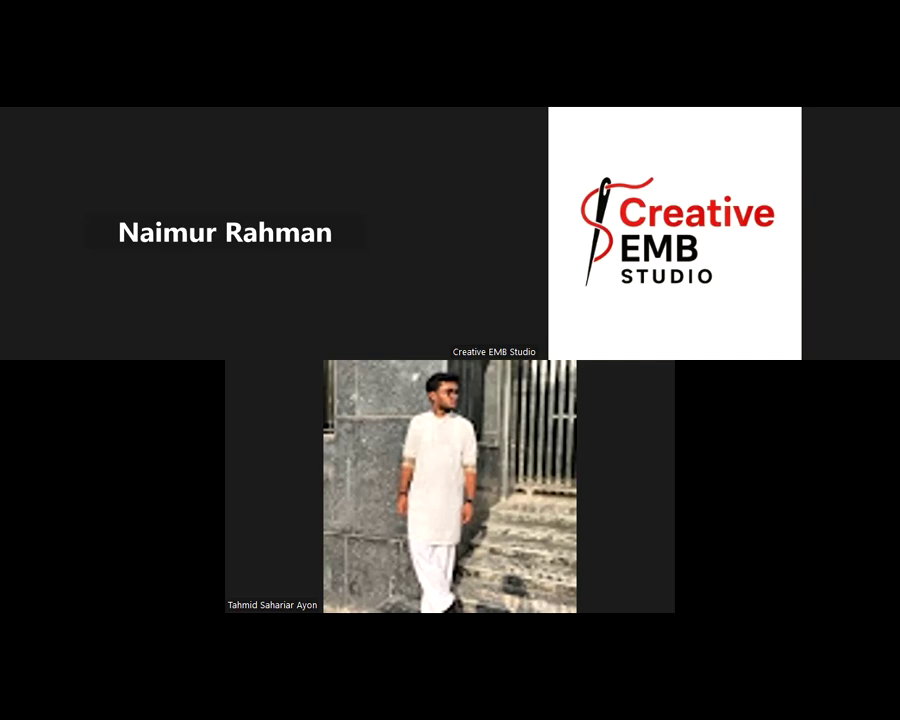